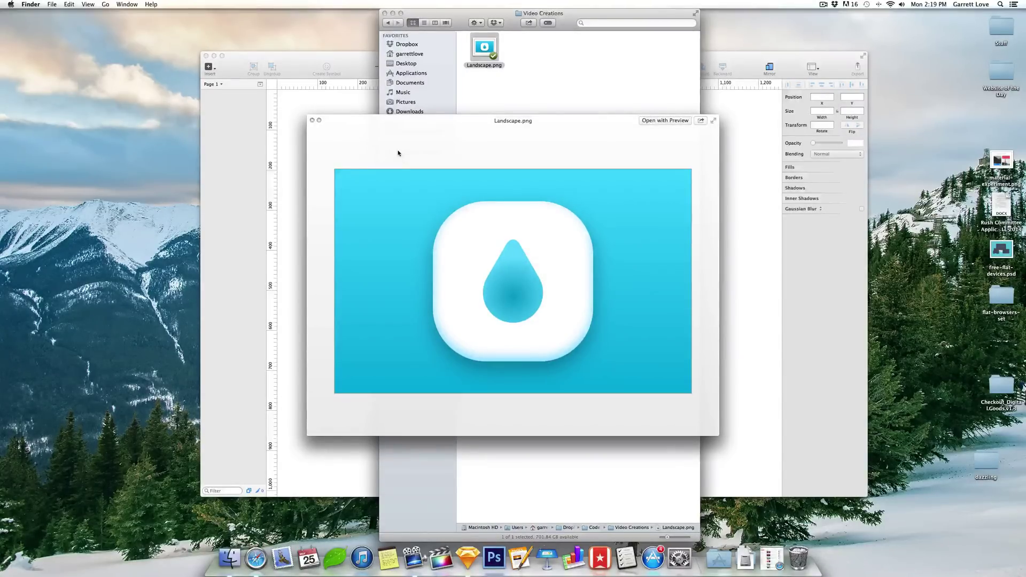
# Close the Landscape.png preview and its Finder window, and switch to the empty Sketch document
pyautogui.press('space')
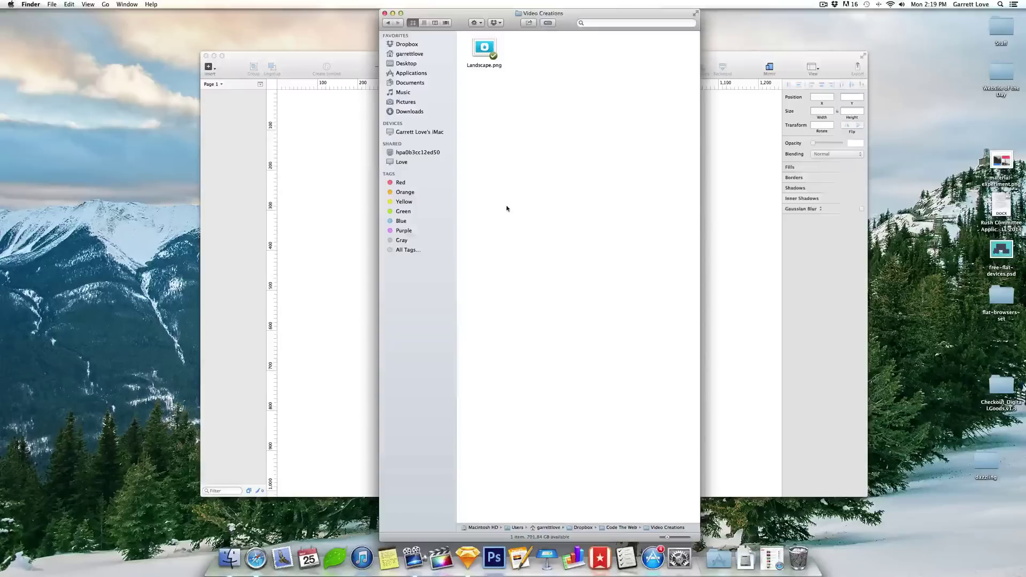
pyautogui.press('super+w')
pyautogui.click(467, 257)
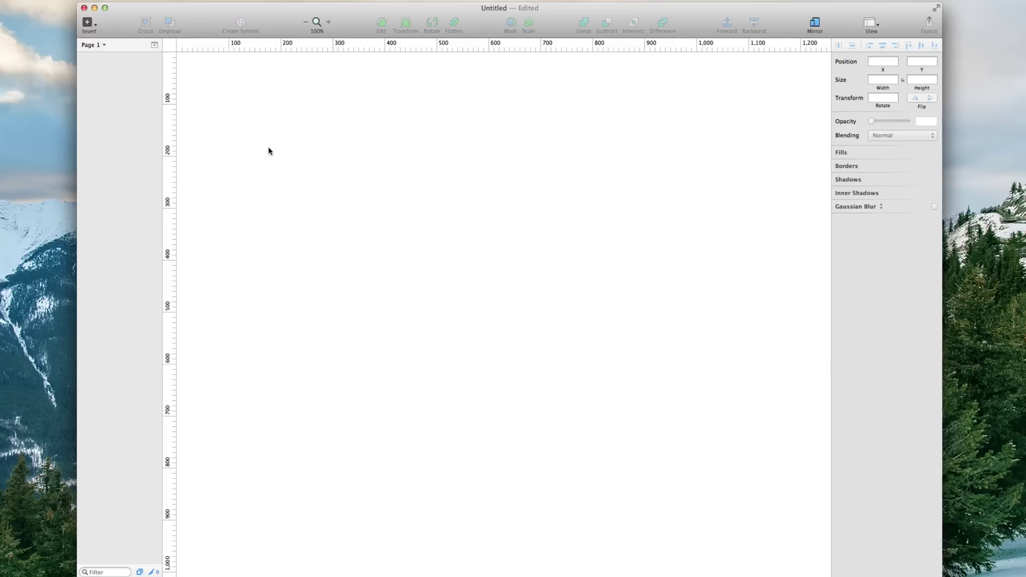
# Create an artboard from the iPad Landscape preset, 1024 × 768 px
pyautogui.press('a')
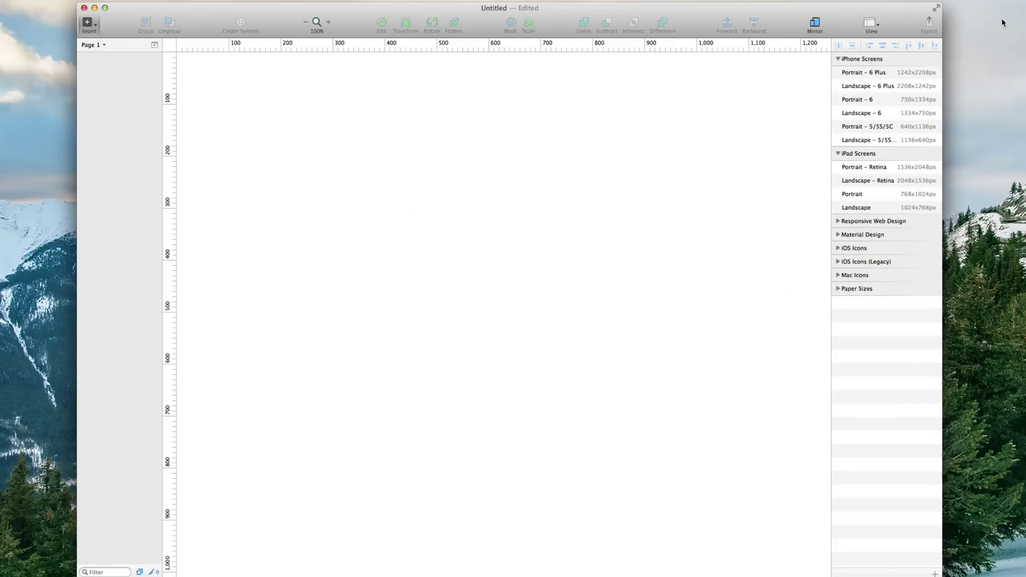
pyautogui.click(879, 208)
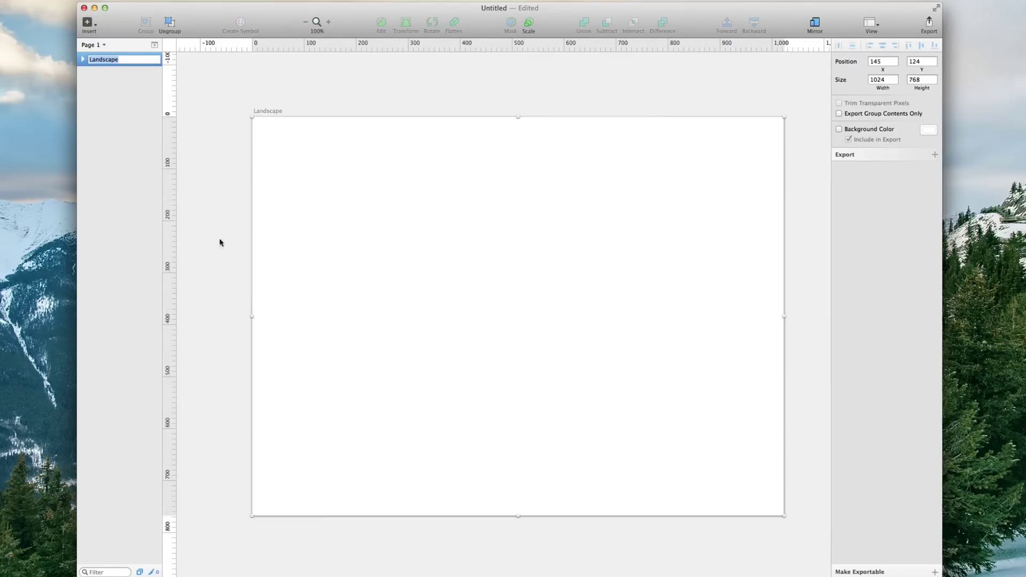
pyautogui.click(220, 251)
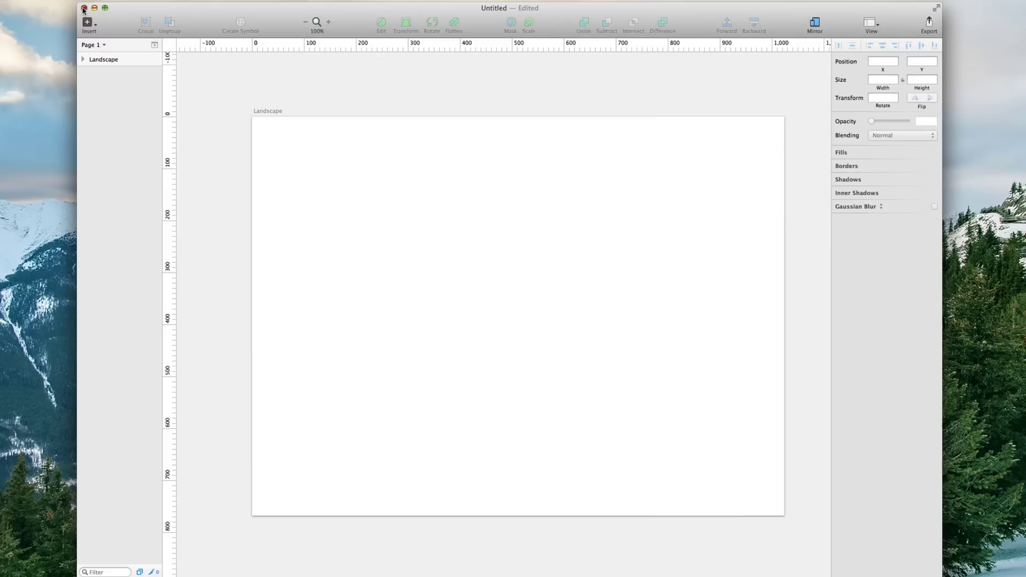
# Draw a 1024 × 768 px background rectangle covering the whole artboard
pyautogui.click(88, 22)
pyautogui.moveTo(110, 68)
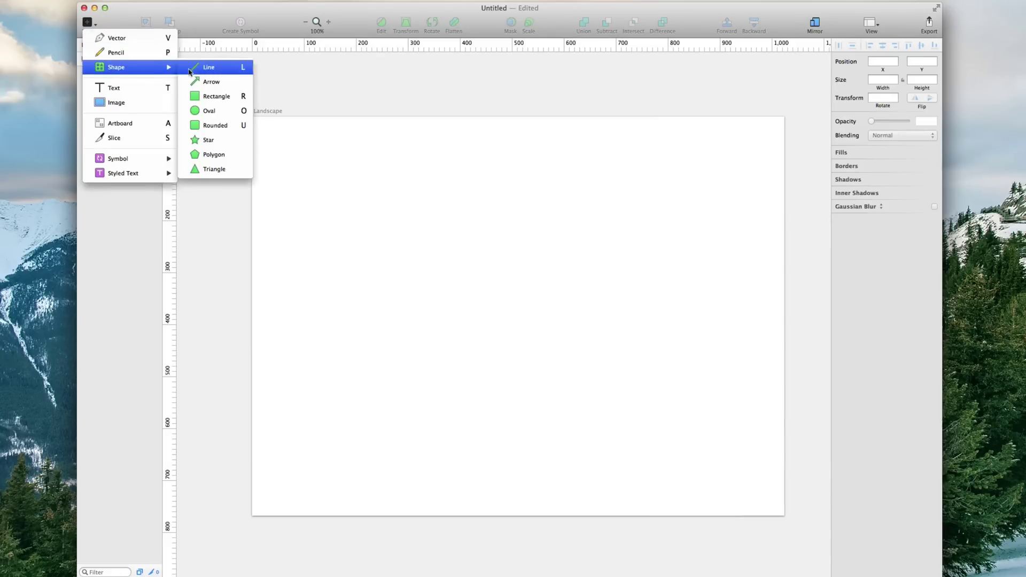
pyautogui.click(216, 97)
pyautogui.moveTo(253, 117)
pyautogui.mouseDown()
pyautogui.moveTo(294, 163)
pyautogui.moveTo(497, 282)
pyautogui.moveTo(713, 476)
pyautogui.moveTo(783, 514)
pyautogui.mouseUp()
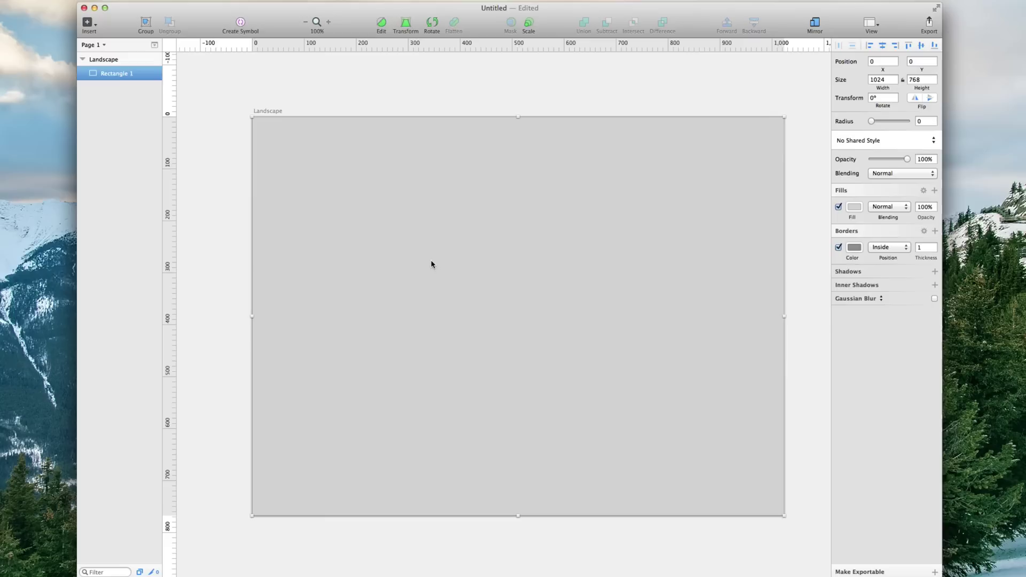
pyautogui.click(232, 183)
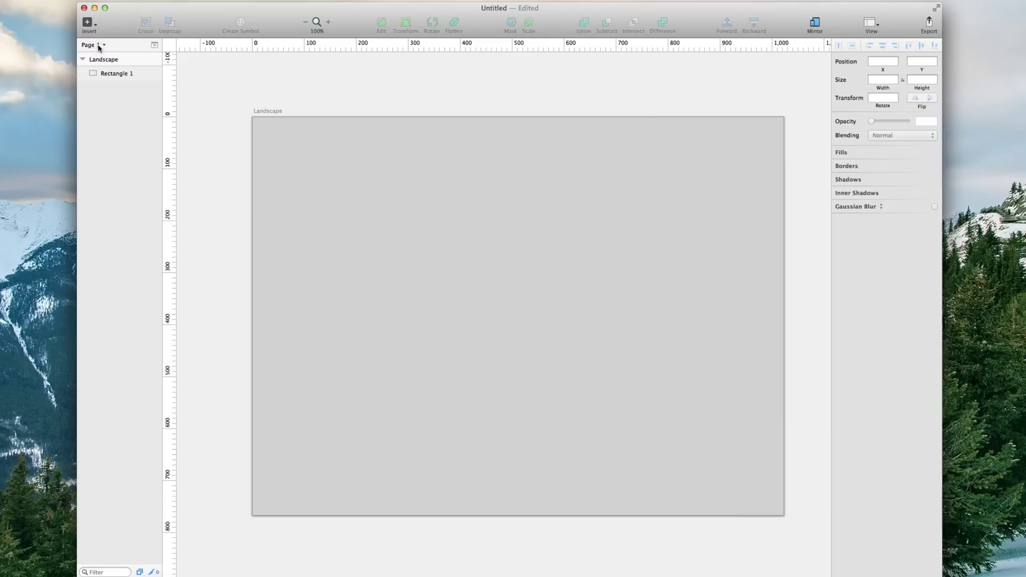
# Draw a rounded rectangle about 316 × 345 px near the middle of the artboard
pyautogui.click(90, 30)
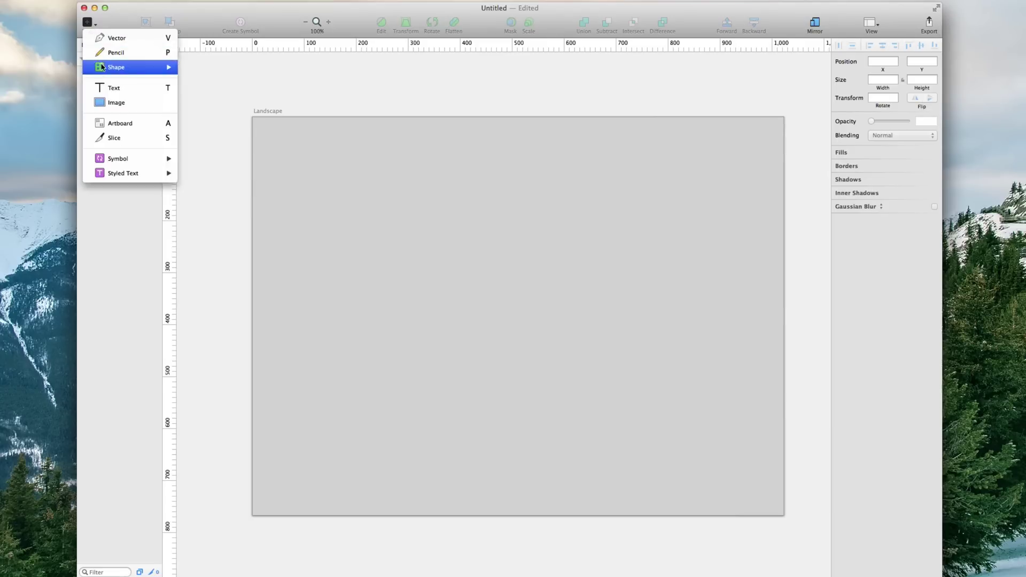
pyautogui.moveTo(134, 67)
pyautogui.click(219, 126)
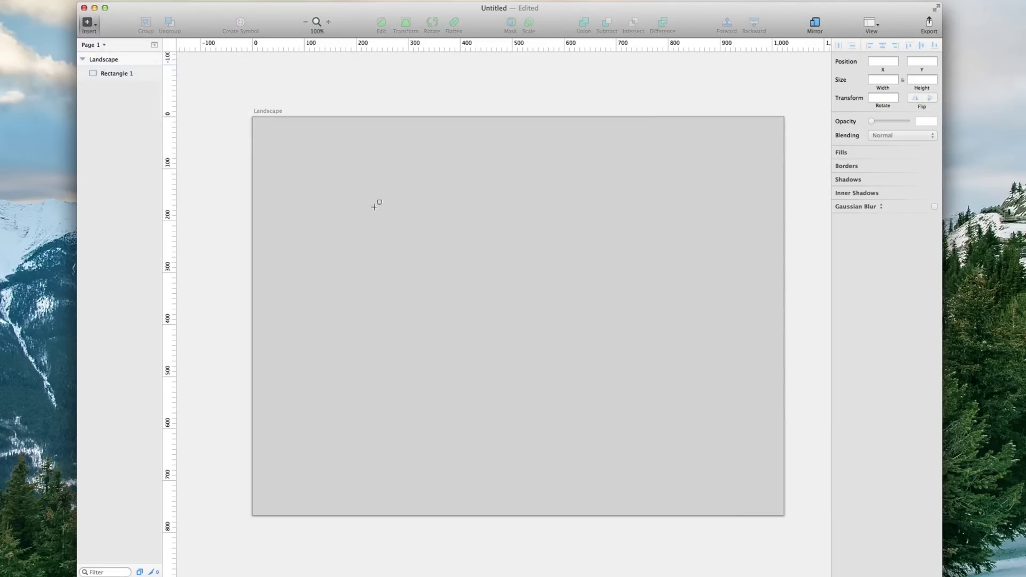
pyautogui.moveTo(431, 193); pyautogui.dragTo(594, 372)
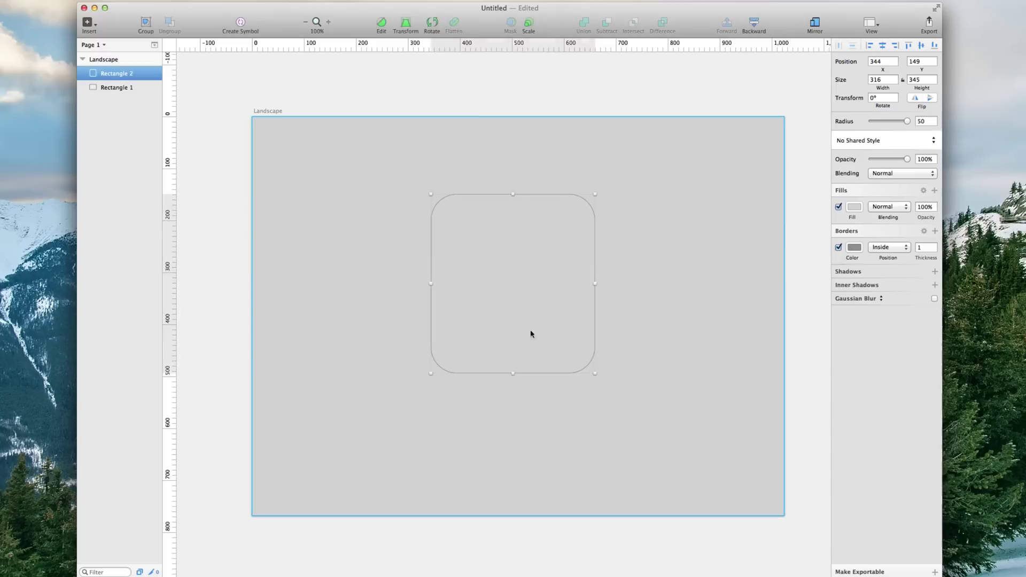
# Draw a circle about 129 px in diameter in the lower part of the rounded rectangle
pyautogui.click(91, 30)
pyautogui.moveTo(123, 67)
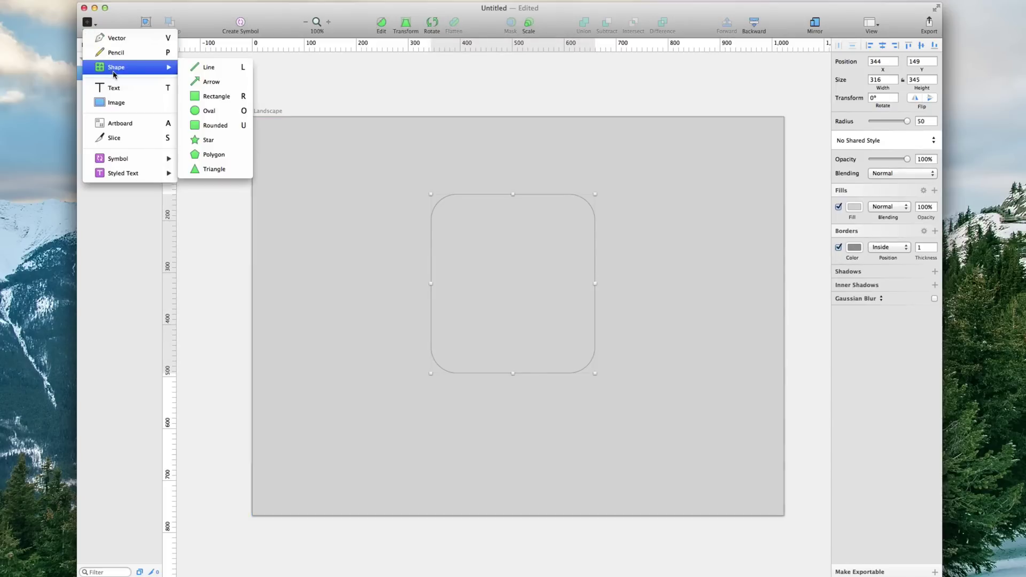
pyautogui.click(213, 111)
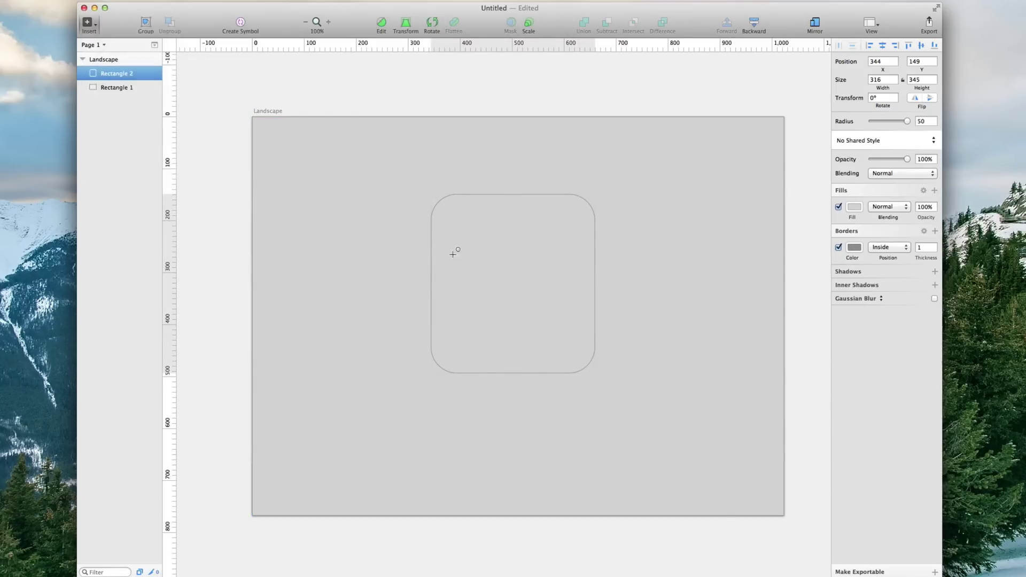
pyautogui.moveTo(471, 292); pyautogui.dragTo(538, 360)
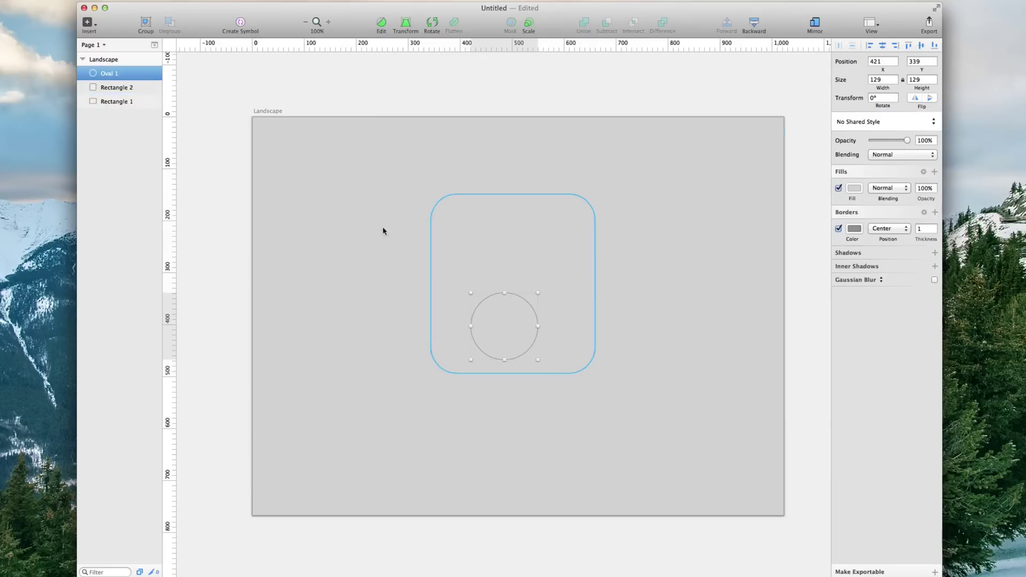
# Draw a triangle about 131 × 121 px above the circle, inside the rounded rectangle
pyautogui.click(89, 26)
pyautogui.moveTo(111, 69)
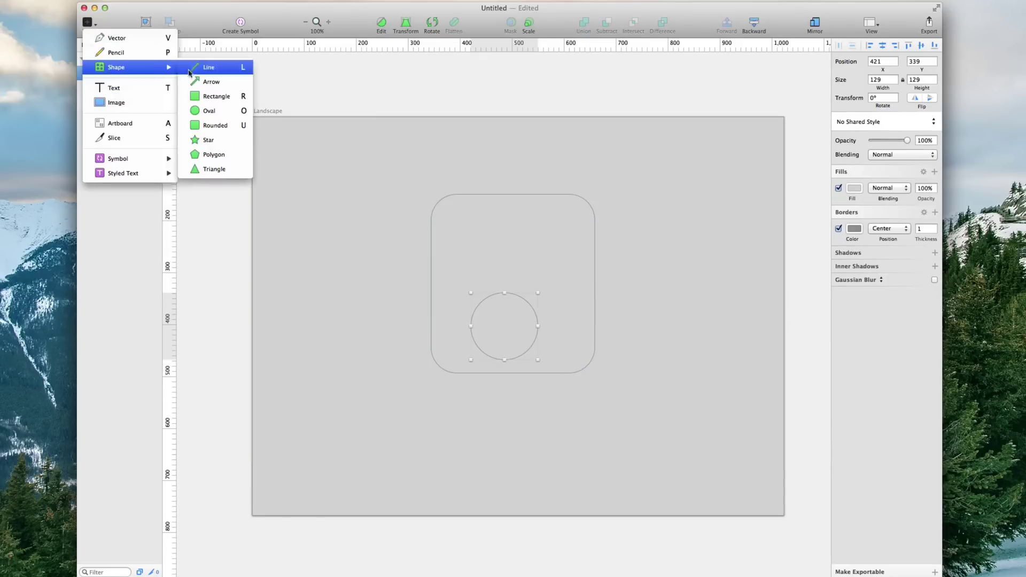
pyautogui.click(213, 169)
pyautogui.moveTo(467, 213); pyautogui.dragTo(533, 277)
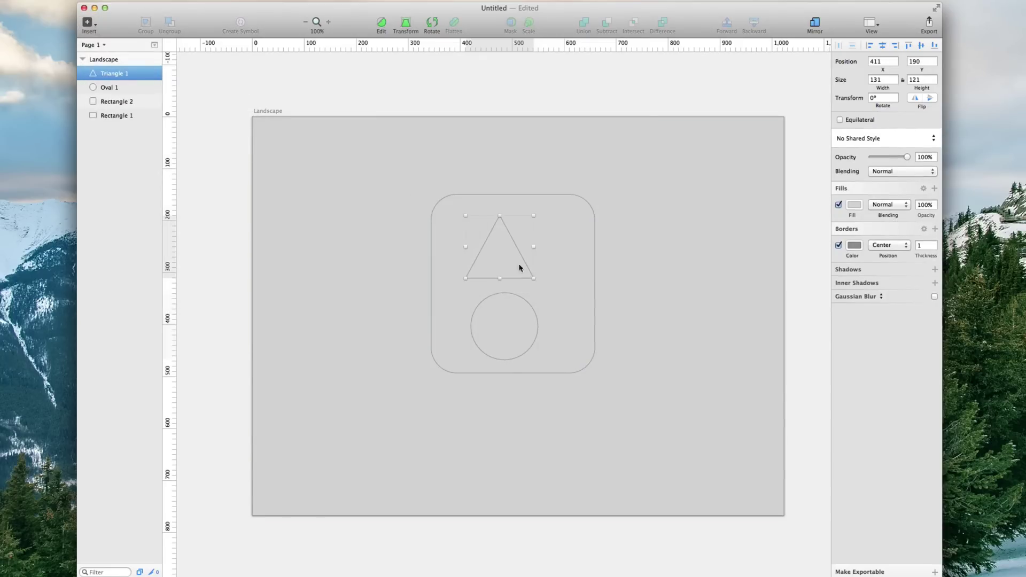
# Remove the background rectangle's border and give it a linear gradient fill with 64D2FF as the top colour
pyautogui.click(736, 282)
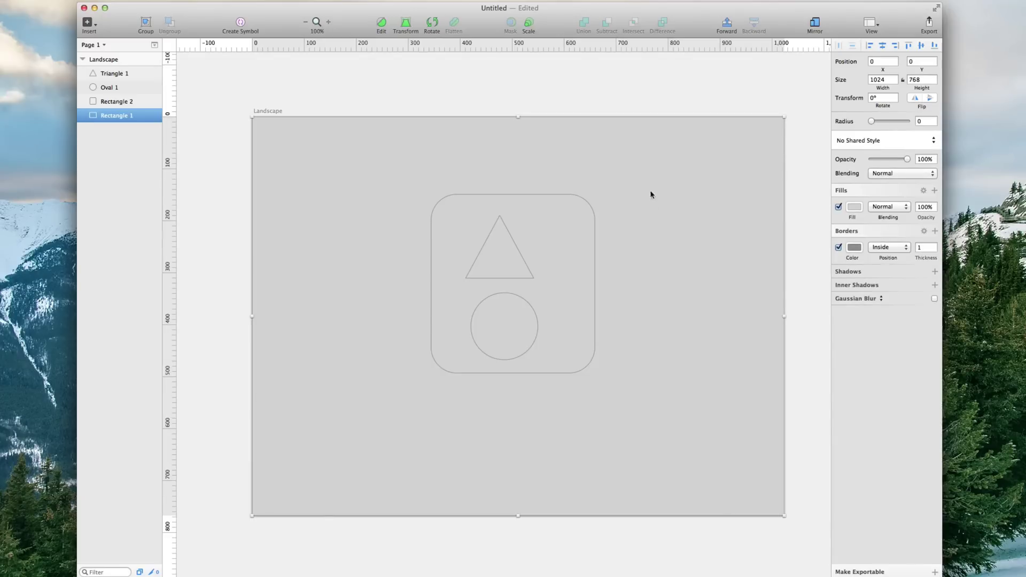
pyautogui.click(837, 248)
pyautogui.click(854, 207)
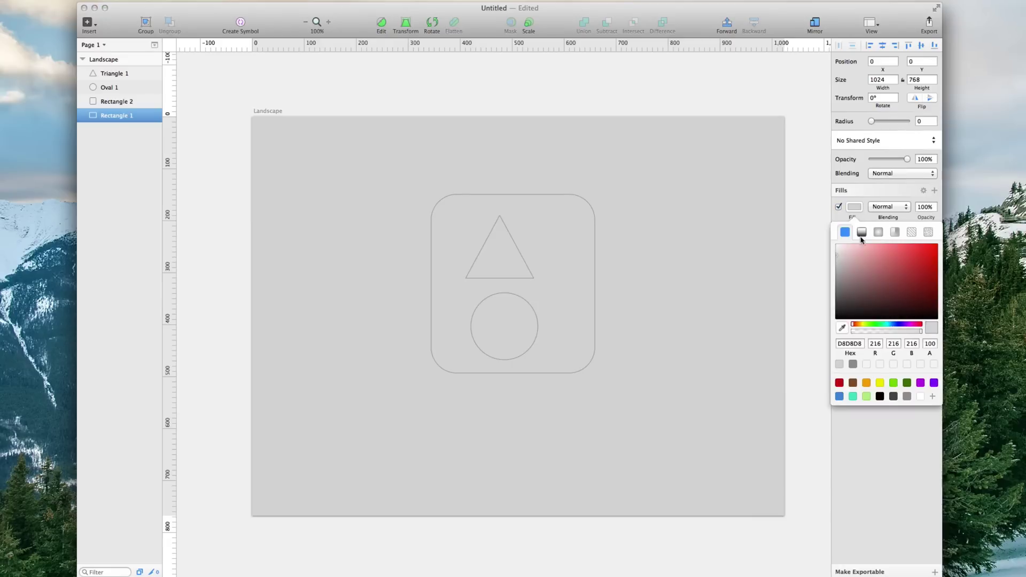
pyautogui.click(862, 233)
pyautogui.click(849, 352)
pyautogui.write('64D2FF')
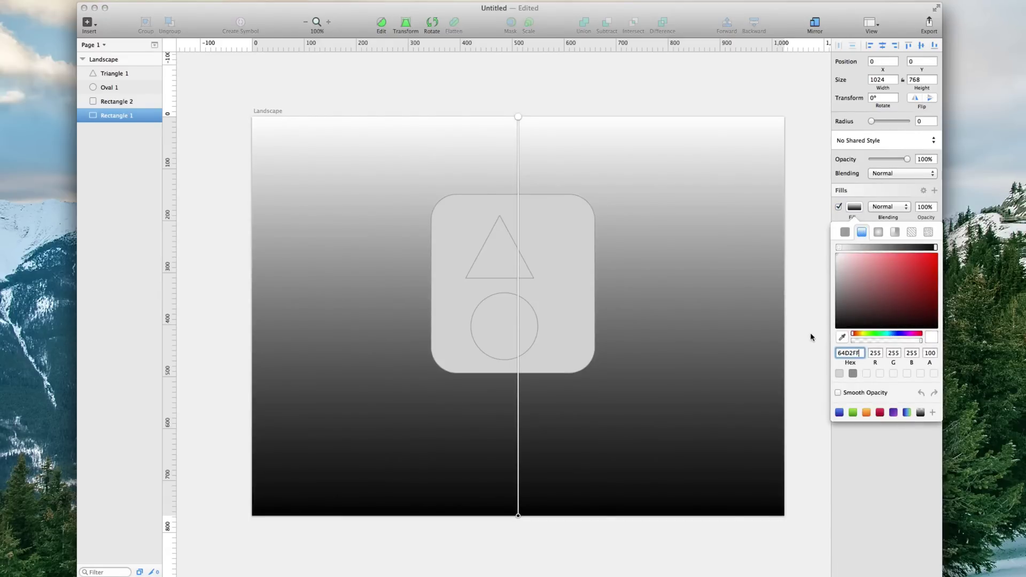
pyautogui.press('Return')
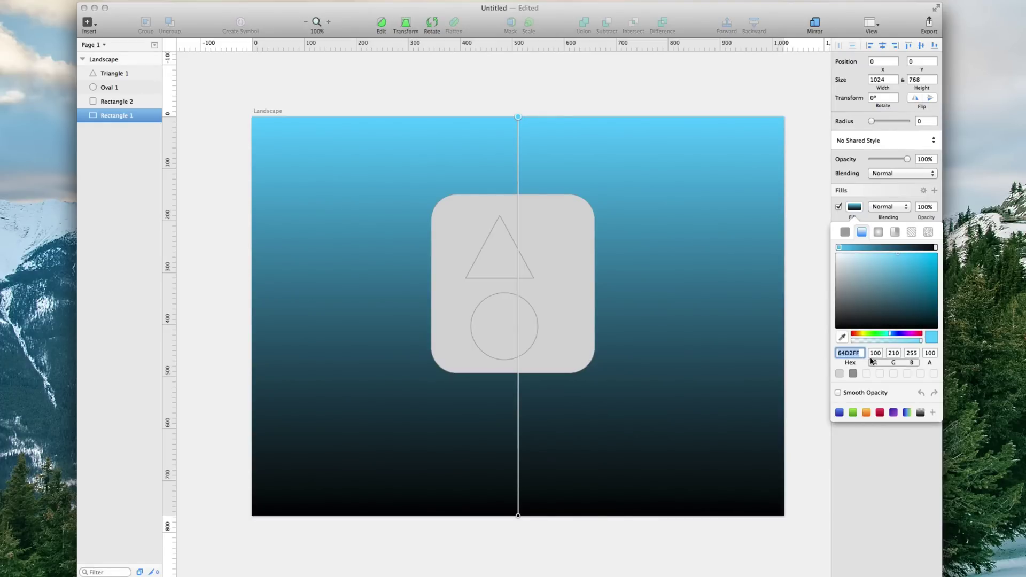
# Set the background gradient's bottom colour to the deeper blue 00ABF0
pyautogui.moveTo(934, 248); pyautogui.dragTo(934, 247)
pyautogui.click(851, 353)
pyautogui.write('64D2FF')
pyautogui.press('Return')
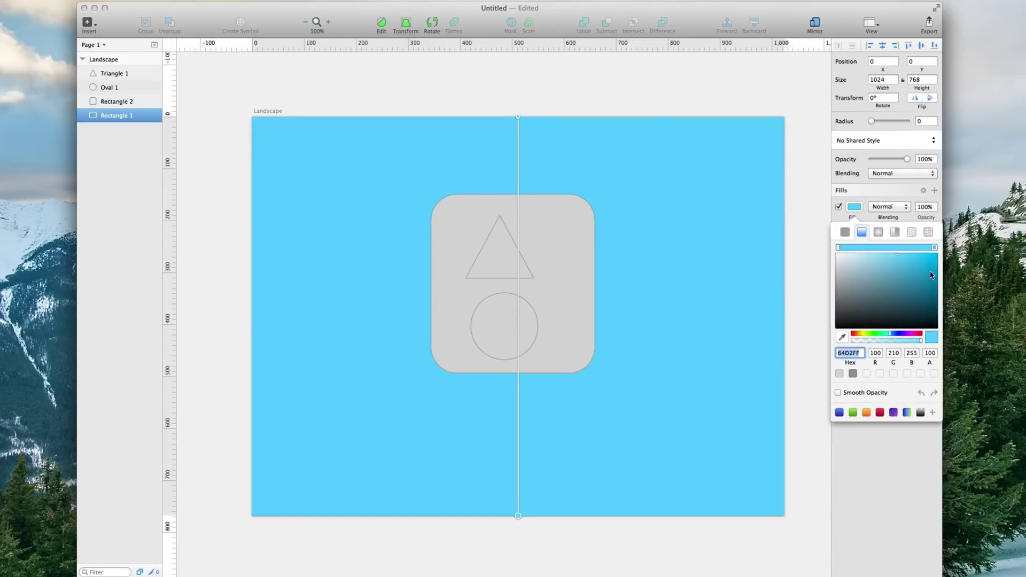
pyautogui.moveTo(930, 275); pyautogui.dragTo(936, 258)
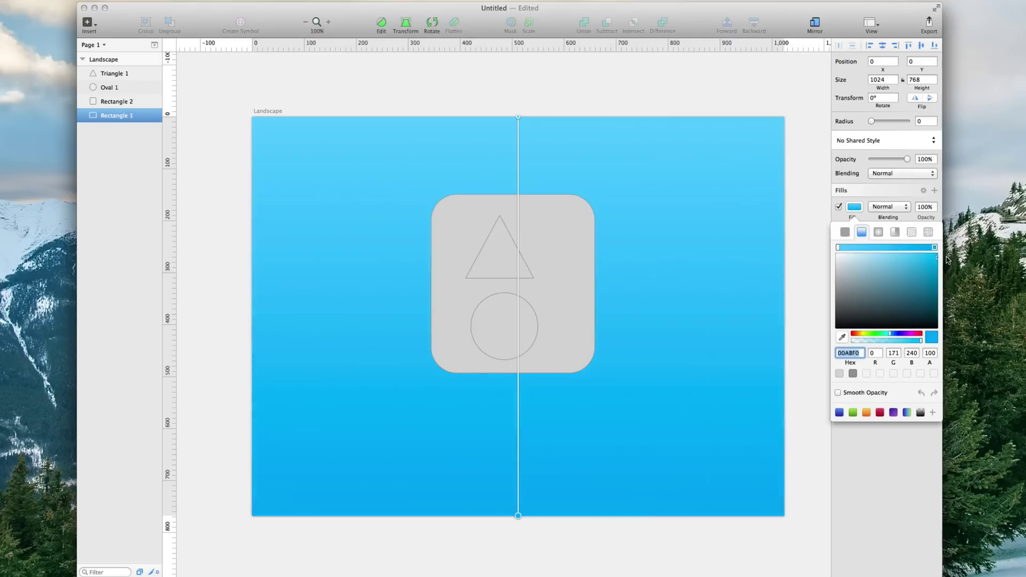
pyautogui.click(809, 271)
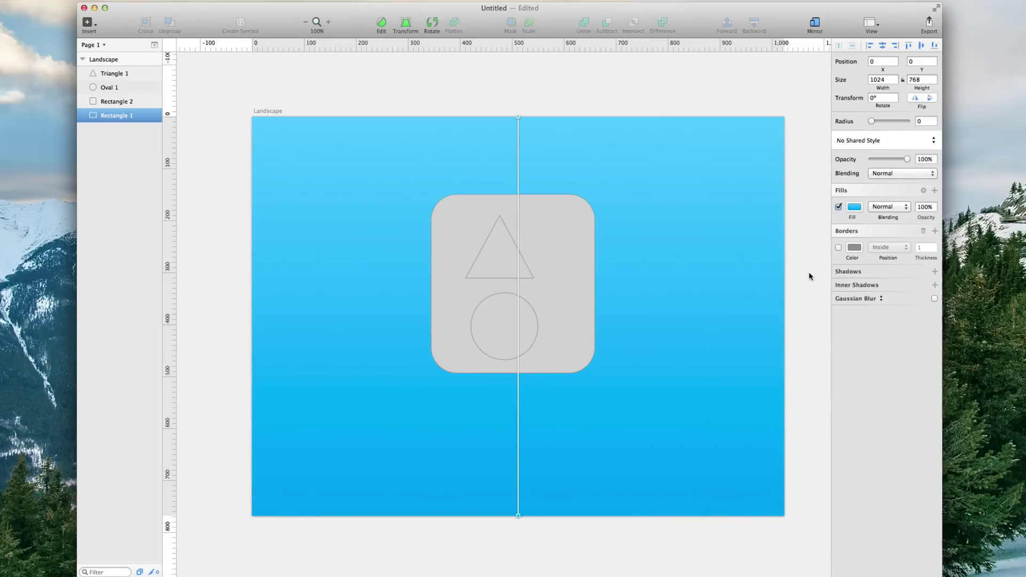
# Resize the rounded rectangle to 400 × 400 px
pyautogui.click(572, 295)
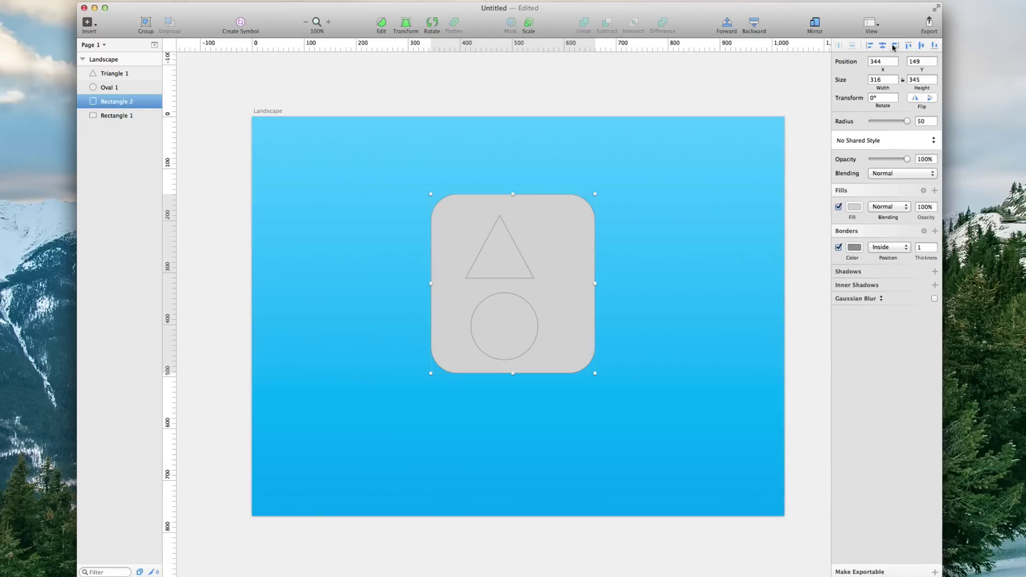
pyautogui.click(887, 79)
pyautogui.write('400')
pyautogui.click(918, 80)
pyautogui.write('400')
pyautogui.press('Return')
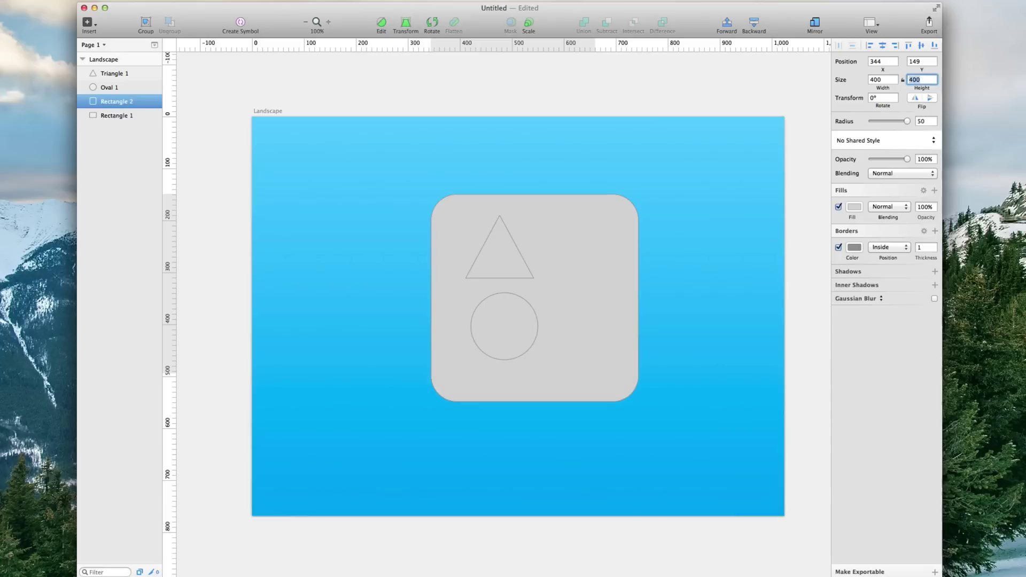
# Set the rounded rectangle's corner radius to 140 and centre it horizontally and vertically on the artboard
pyautogui.press('Tab')
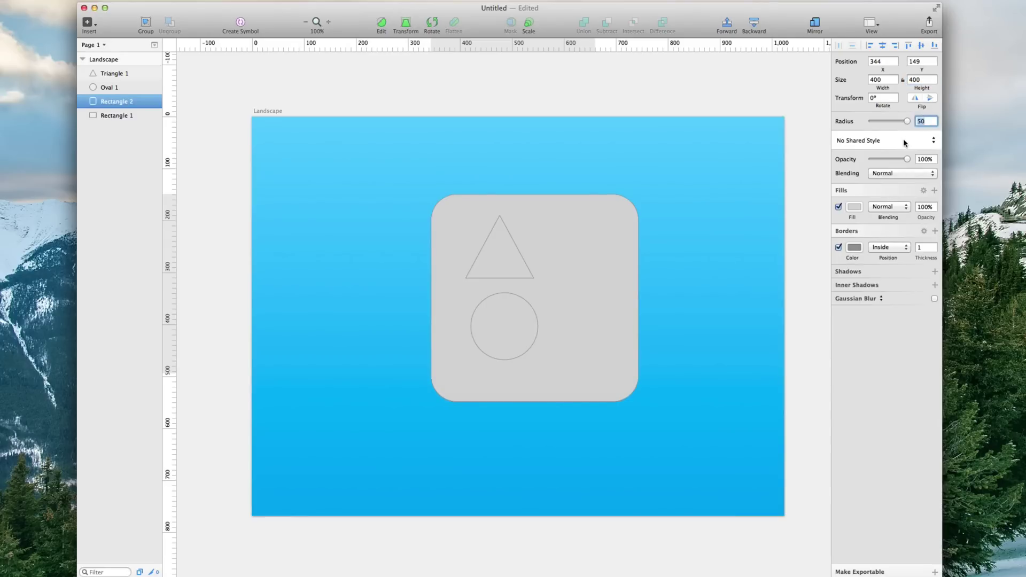
pyautogui.write('140')
pyautogui.press('Return')
pyautogui.press('Escape')
pyautogui.click(920, 121)
pyautogui.press('Return')
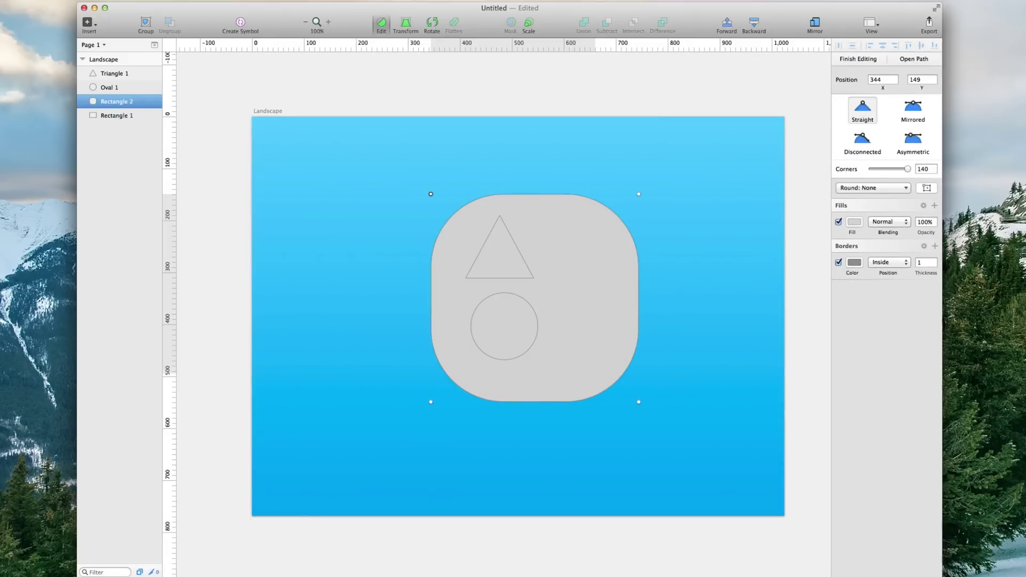
pyautogui.click(876, 61)
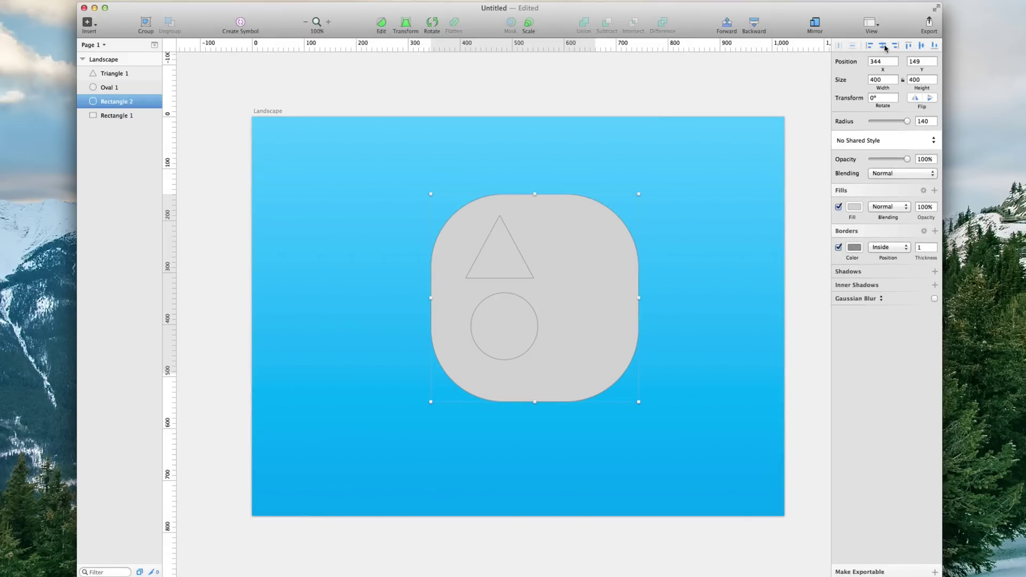
pyautogui.click(882, 46)
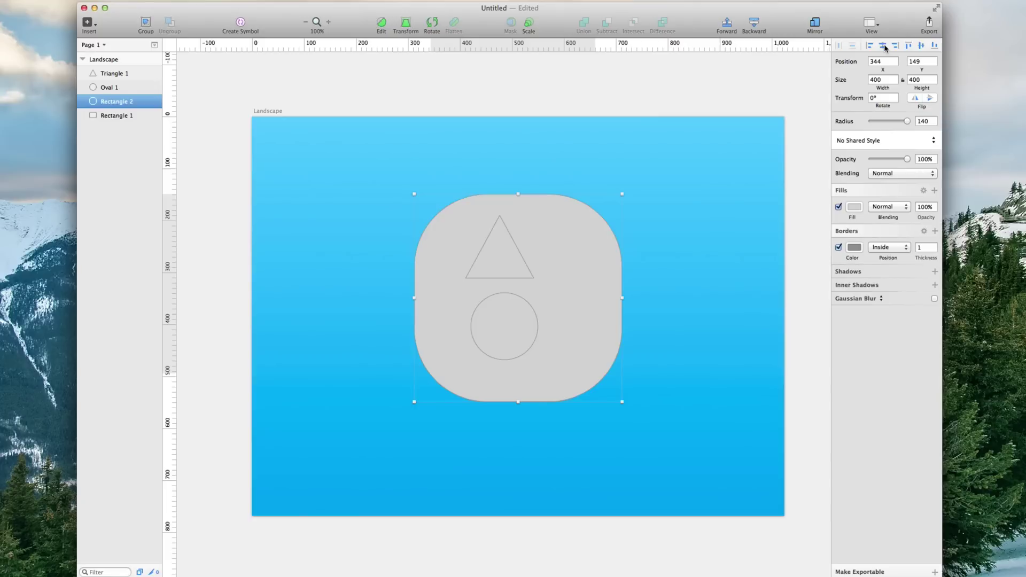
pyautogui.click(921, 46)
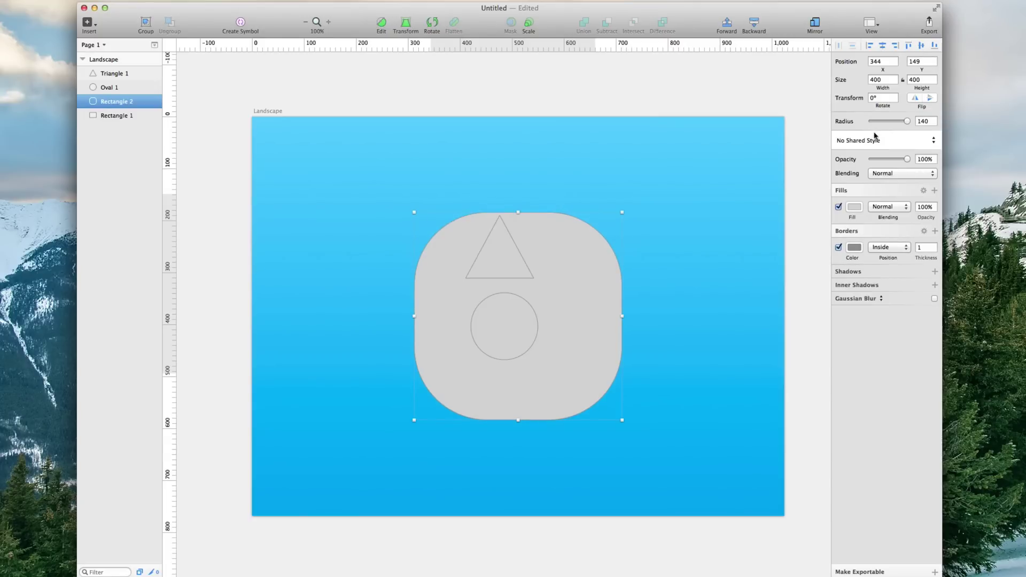
# Remove the rounded rectangle's border and change its fill to white
pyautogui.click(839, 248)
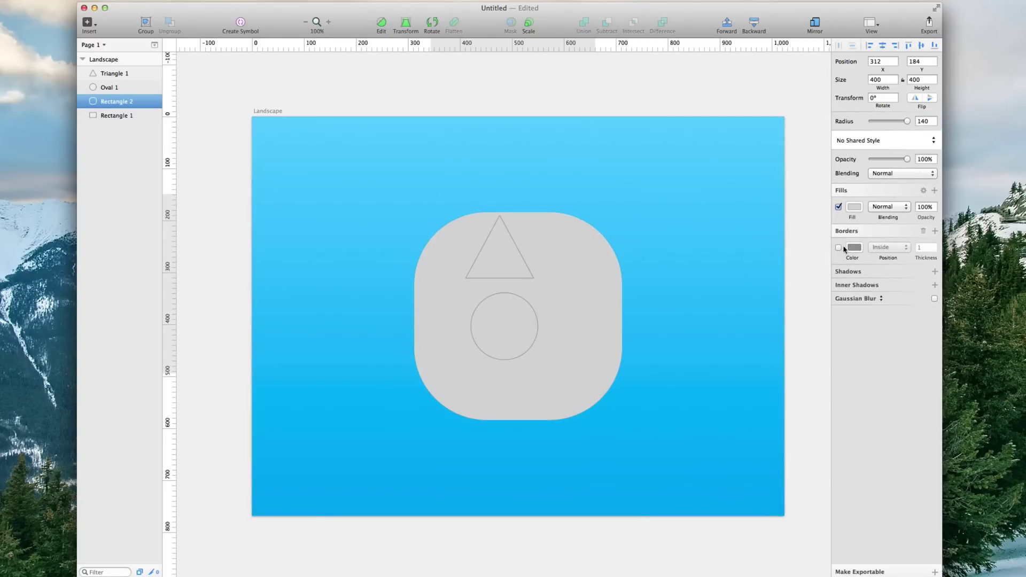
pyautogui.click(853, 206)
pyautogui.moveTo(851, 254); pyautogui.dragTo(810, 220)
pyautogui.click(818, 259)
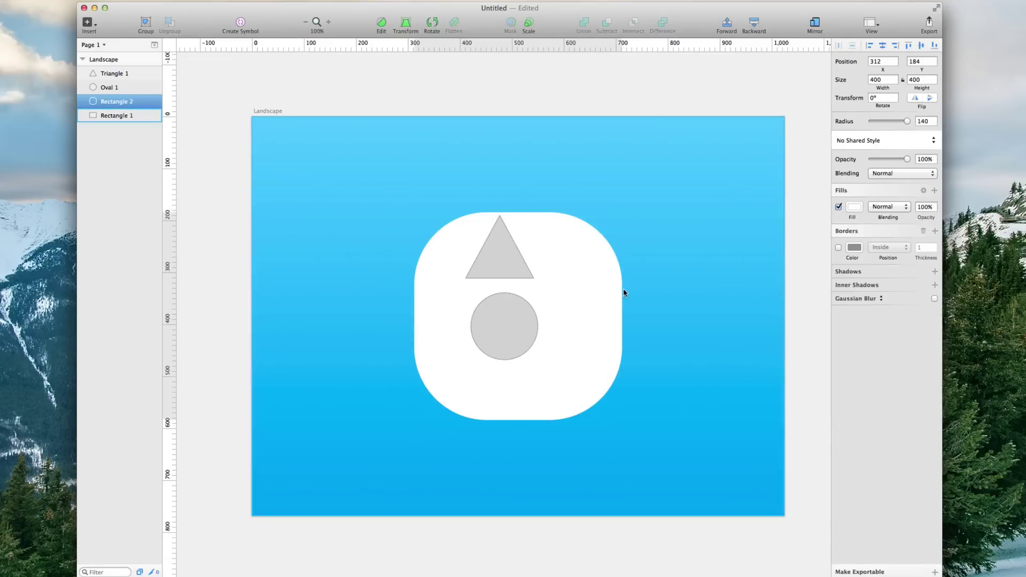
# Resize the circle to 150 × 150 px and move it to about X 437, Y 384 in the rounded rectangle's lower half
pyautogui.click(497, 332)
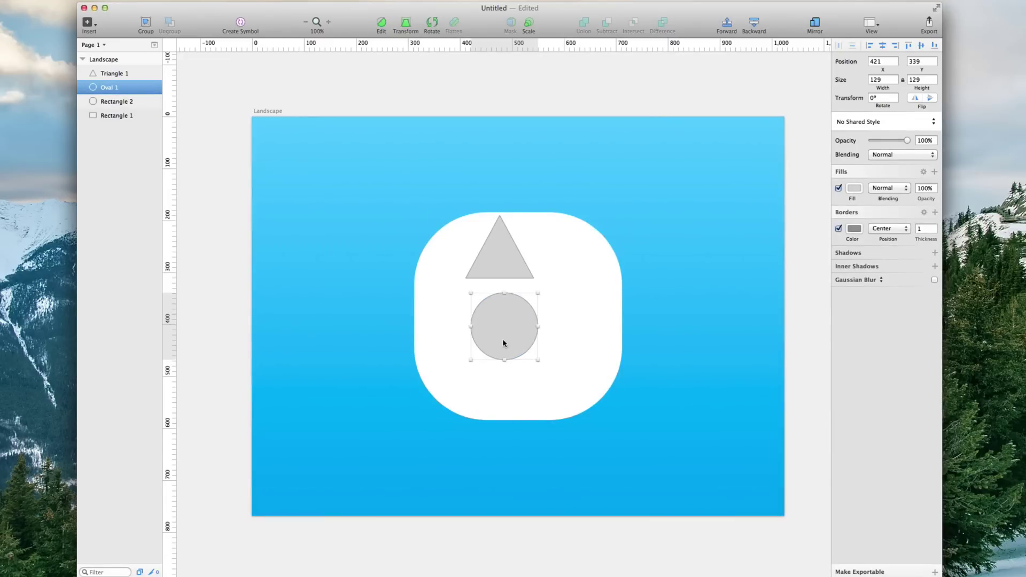
pyautogui.click(883, 79)
pyautogui.write('150')
pyautogui.press('Tab')
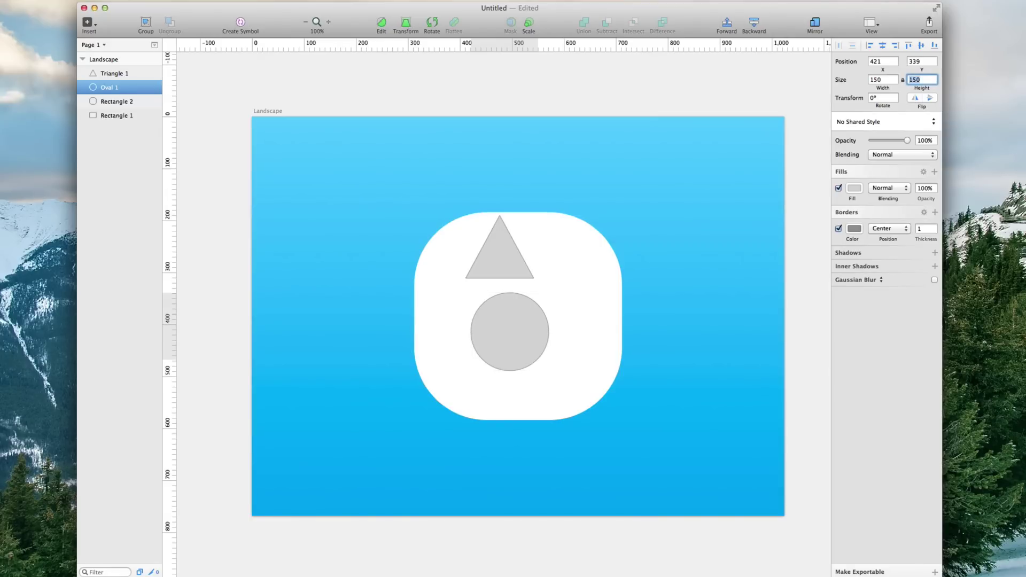
pyautogui.moveTo(528, 352); pyautogui.dragTo(541, 368)
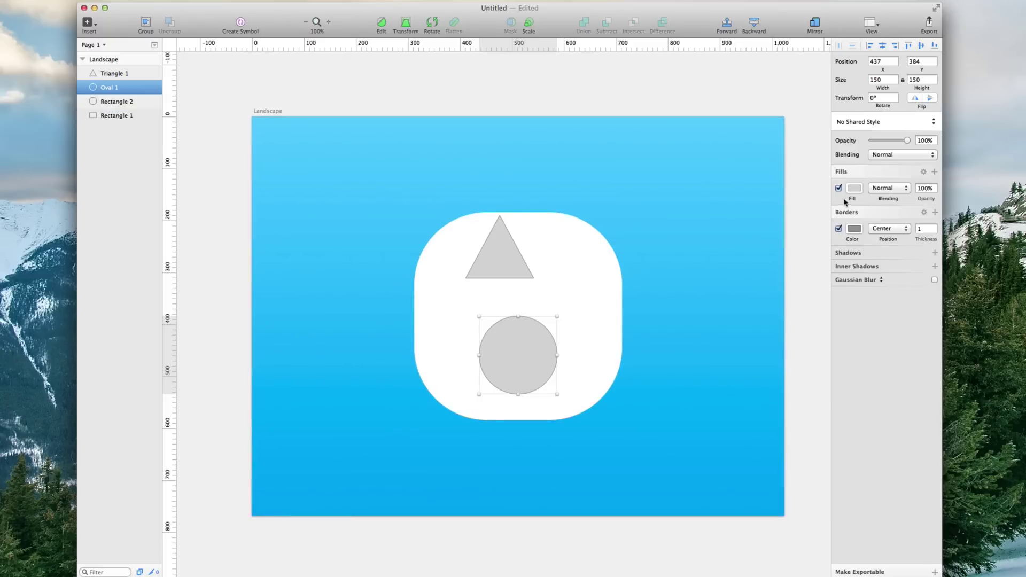
# Move the triangle to about X 447, Y 221, horizontally centred above the circle
pyautogui.click(838, 229)
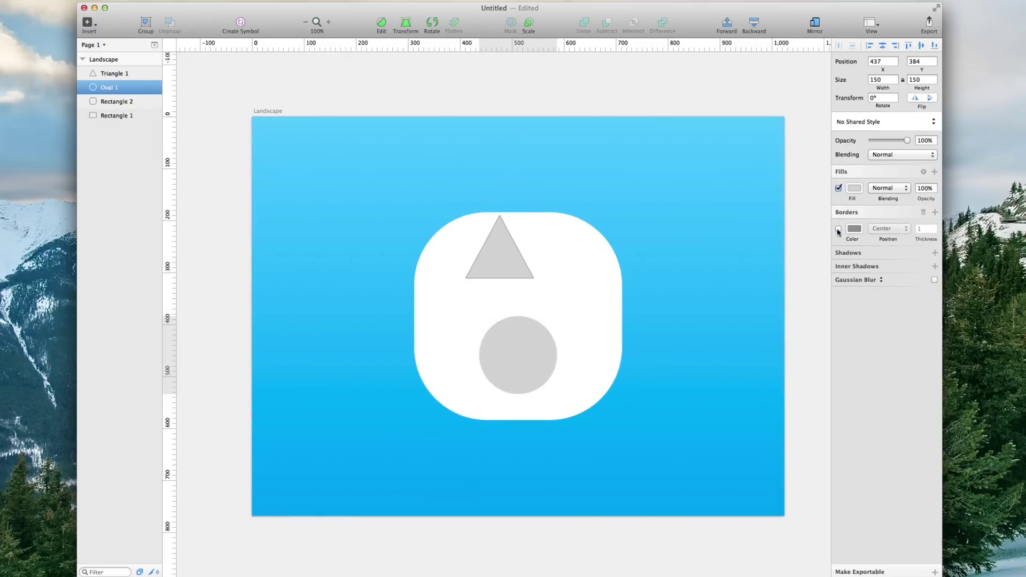
pyautogui.click(838, 230)
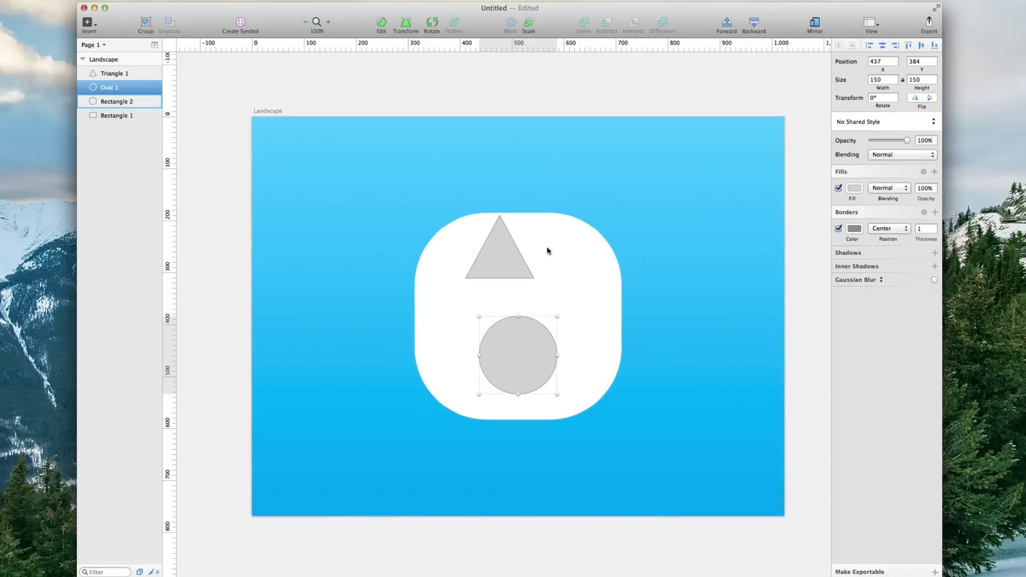
pyautogui.moveTo(490, 246); pyautogui.dragTo(510, 263)
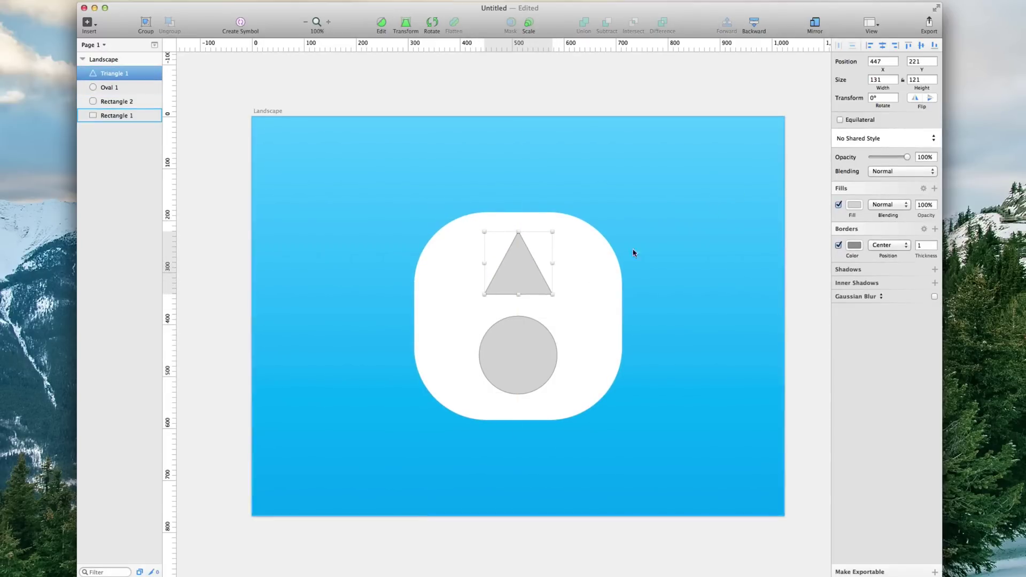
# Make the triangle equilateral and resize it to 150 × 150 px
pyautogui.click(839, 119)
pyautogui.click(876, 80)
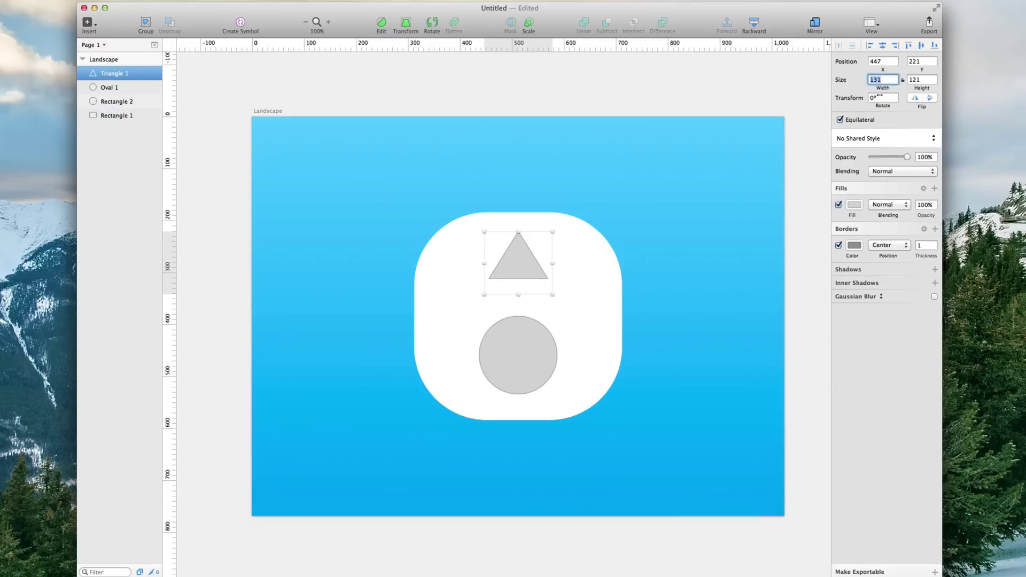
pyautogui.write('1')
pyautogui.press('Return')
pyautogui.click(917, 82)
pyautogui.write('150')
pyautogui.press('Return')
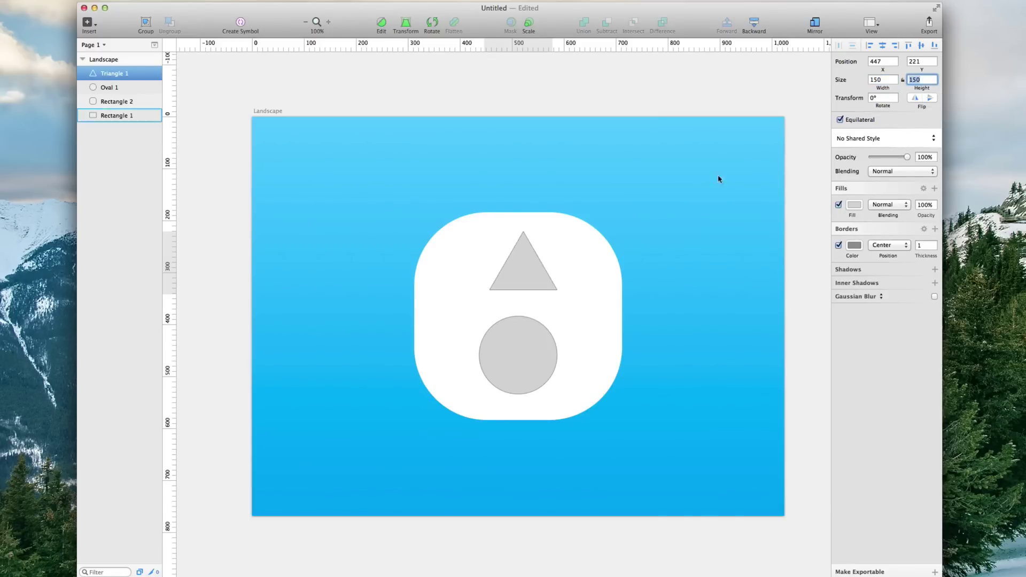
# Move the triangle down onto the circle to about X 437, Y 309, so the two overlap as a drop
pyautogui.moveTo(526, 253); pyautogui.dragTo(524, 296)
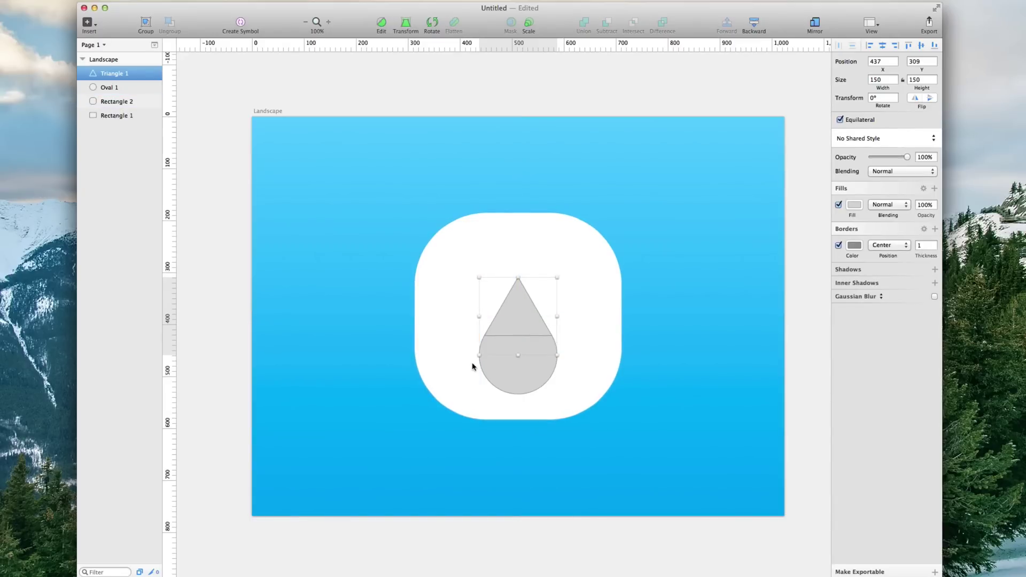
pyautogui.moveTo(515, 295)
pyautogui.mouseDown()
pyautogui.moveTo(518, 280)
pyautogui.moveTo(518, 296)
pyautogui.mouseUp()
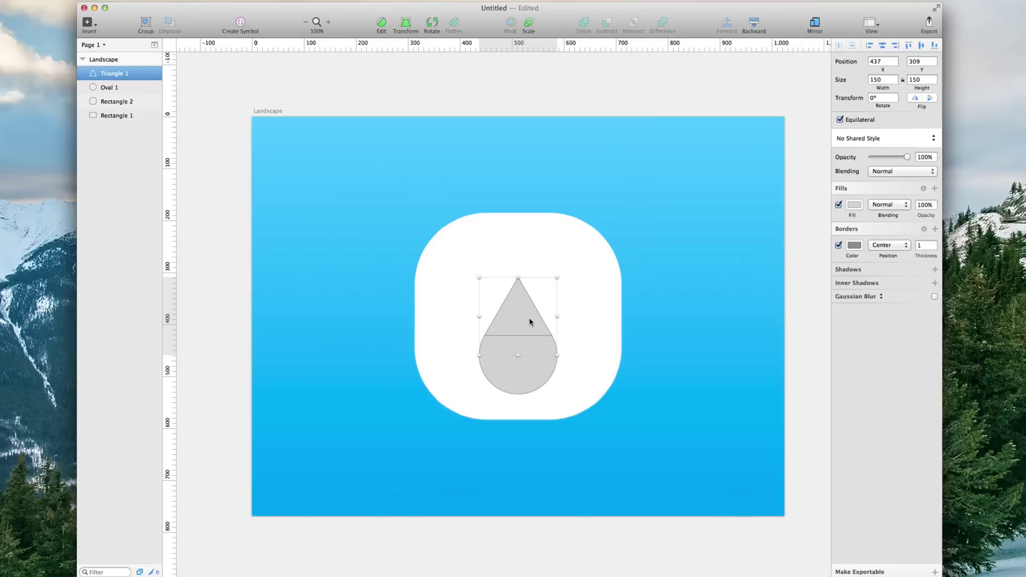
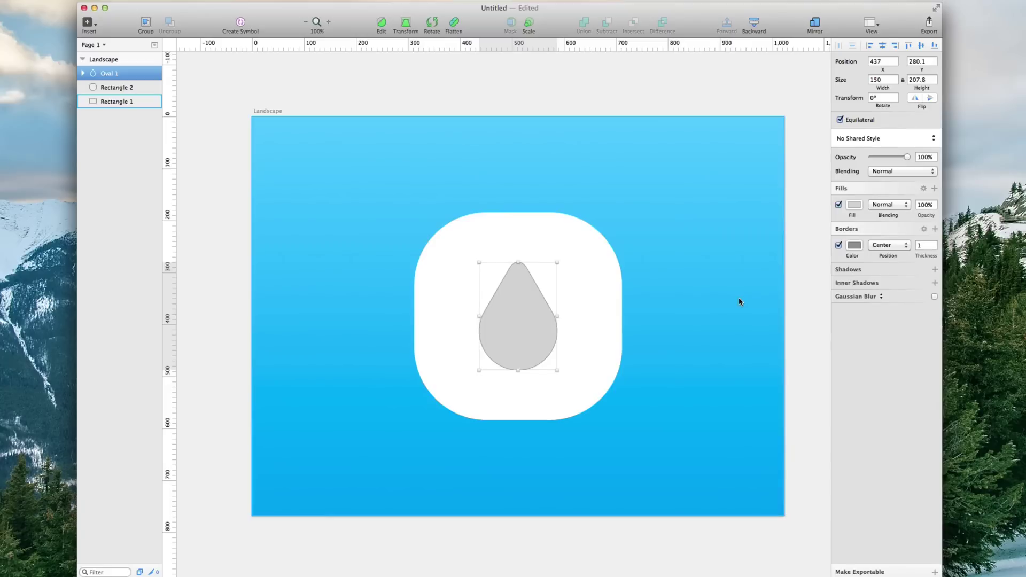
# Remove the drop's border and give it a radial gradient fill centred in its round lower part
pyautogui.click(838, 246)
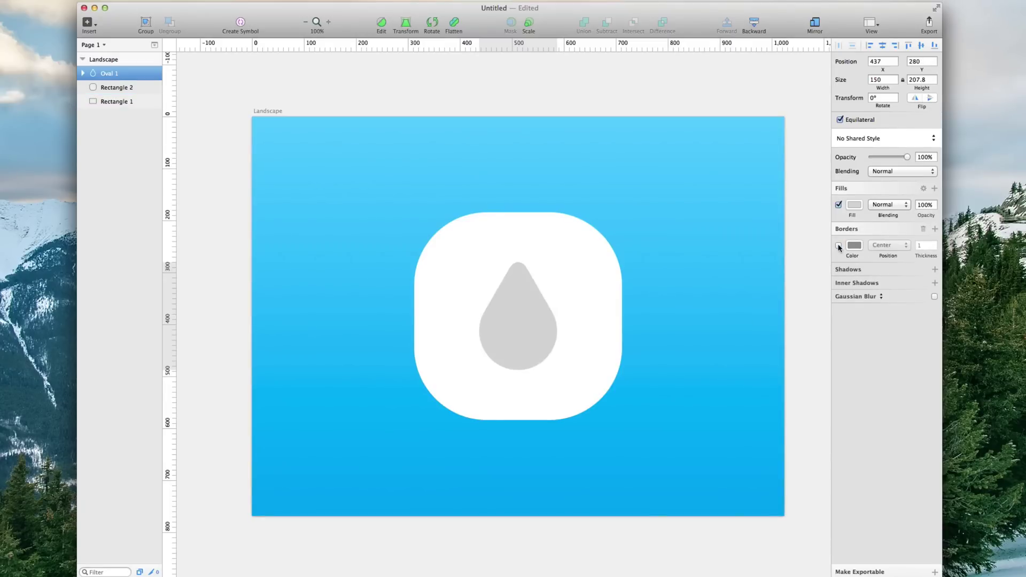
pyautogui.click(854, 204)
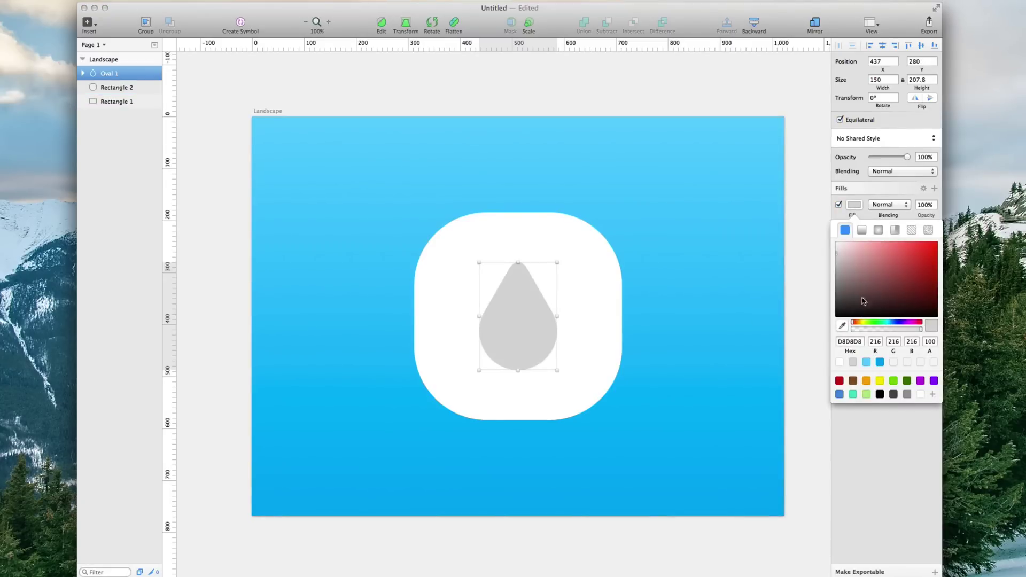
pyautogui.click(879, 230)
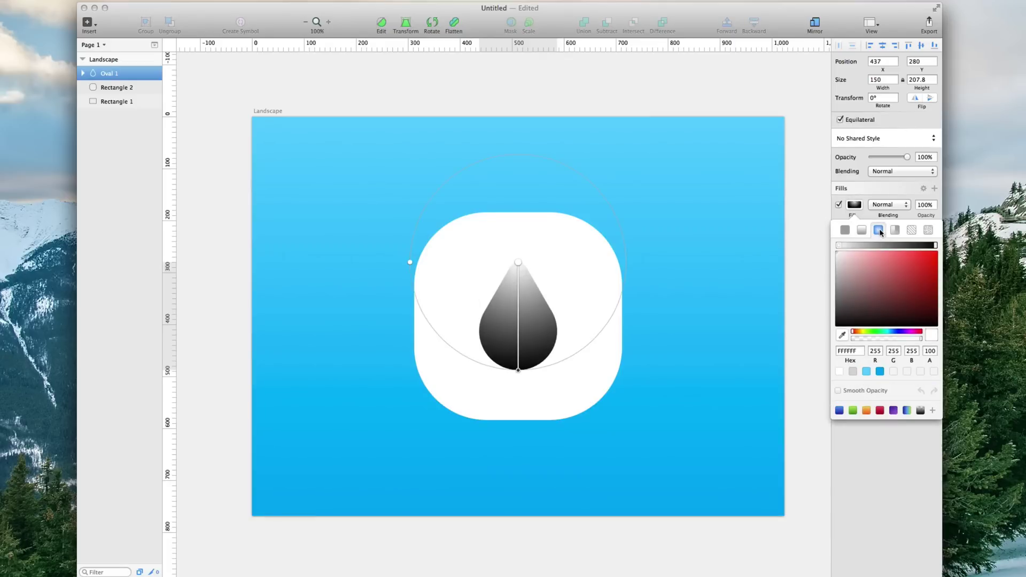
pyautogui.moveTo(517, 262); pyautogui.dragTo(518, 334)
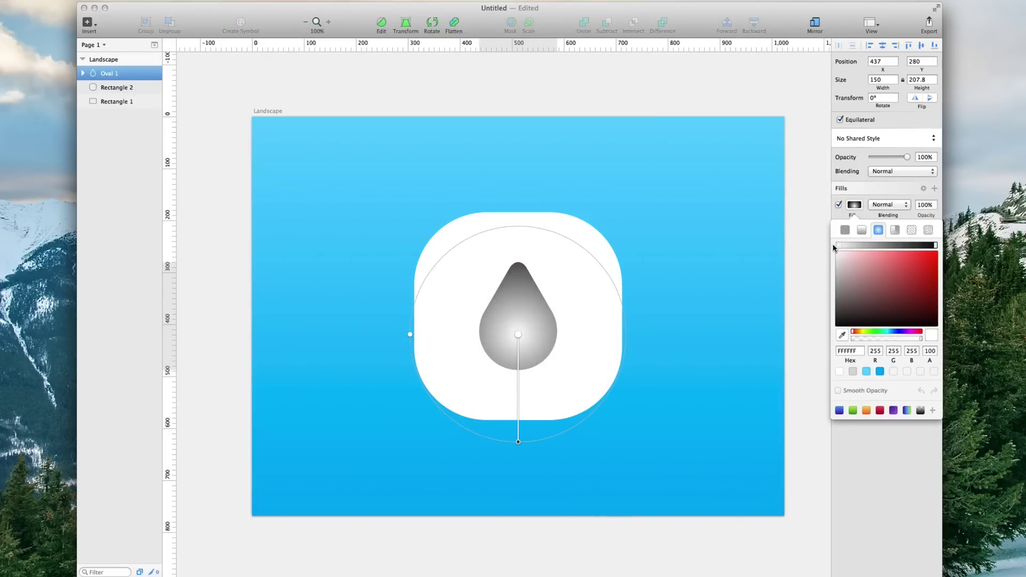
# Colour the centre stop of the drop's radial gradient 64D2FF, and darken it to 00ABF1
pyautogui.doubleClick(856, 351)
pyautogui.write('64D2FF')
pyautogui.press('Return')
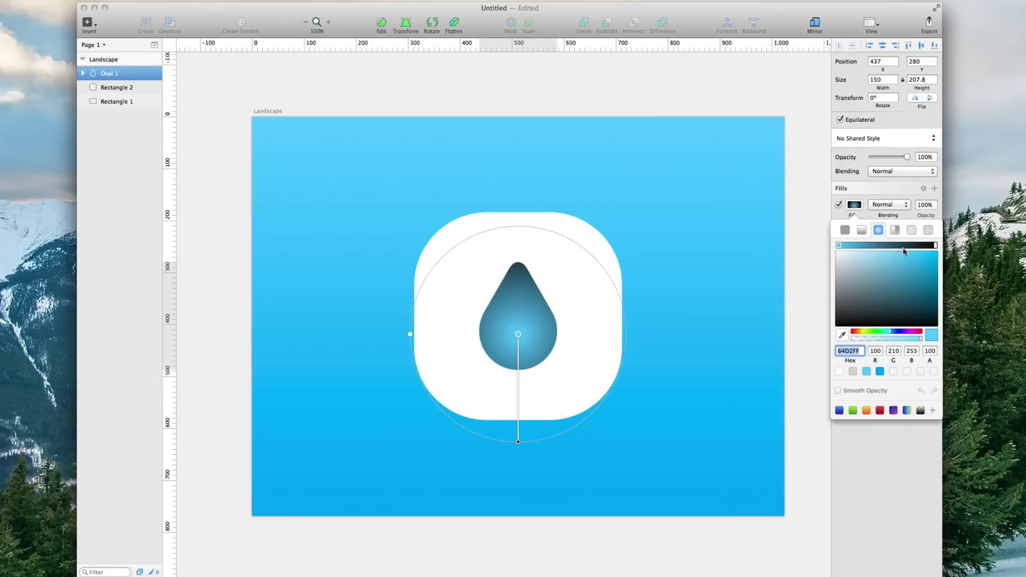
pyautogui.moveTo(904, 255); pyautogui.dragTo(950, 257)
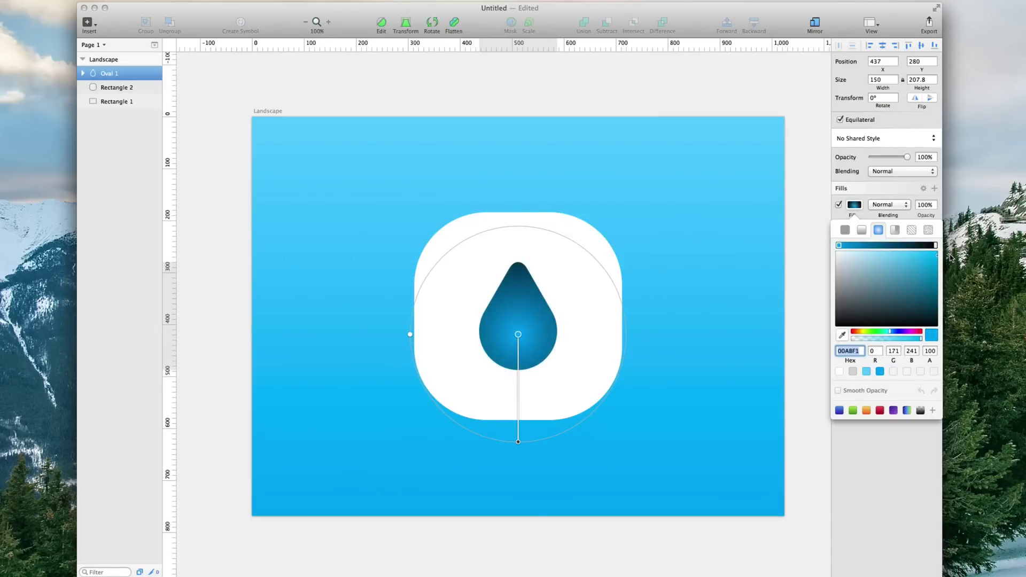
pyautogui.click(859, 351)
# Set the outer stop of the drop's radial gradient to 64D2FF
pyautogui.click(935, 245)
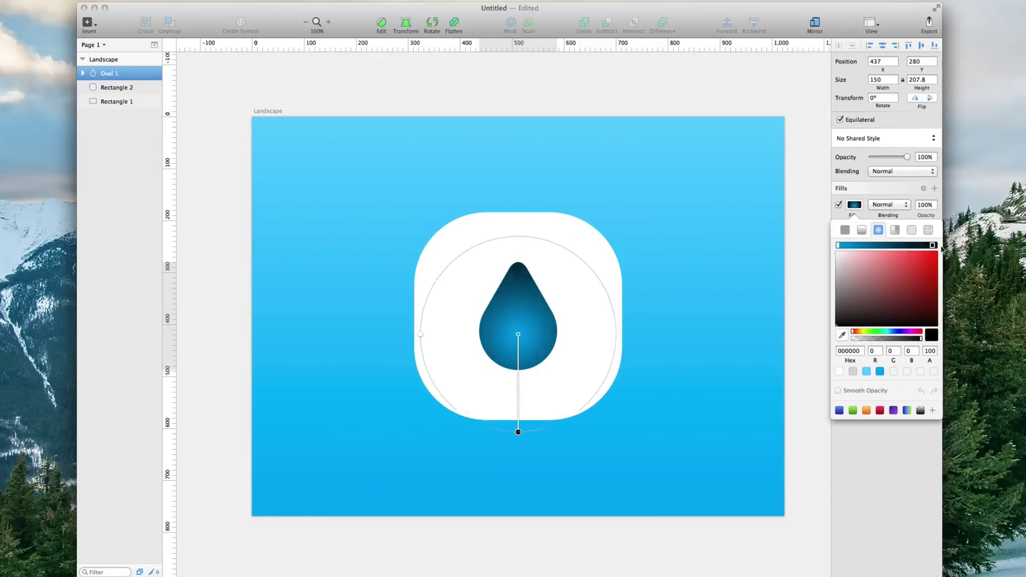
pyautogui.doubleClick(855, 350)
pyautogui.write('64D2FF')
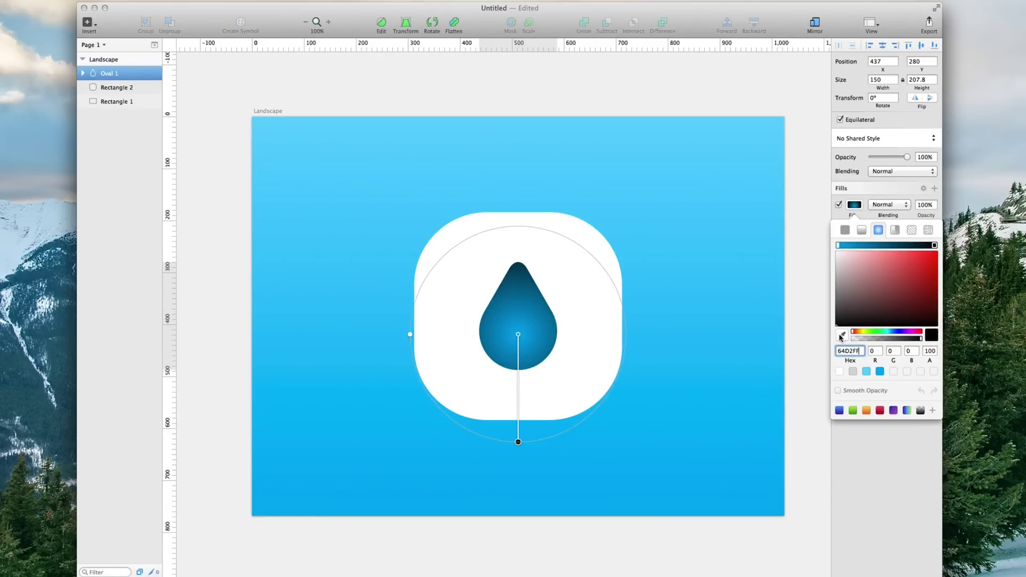
pyautogui.press('Return')
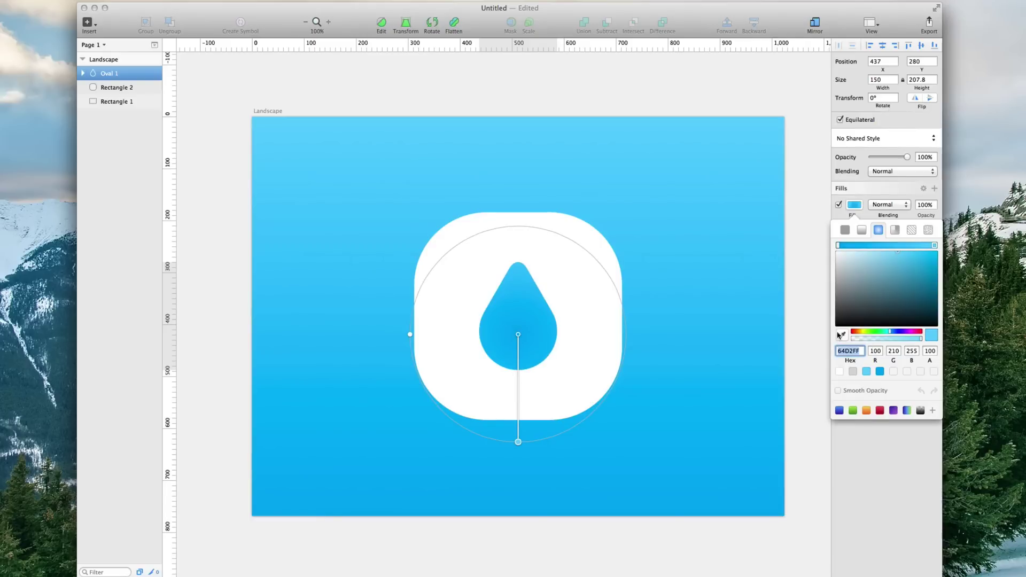
pyautogui.click(838, 245)
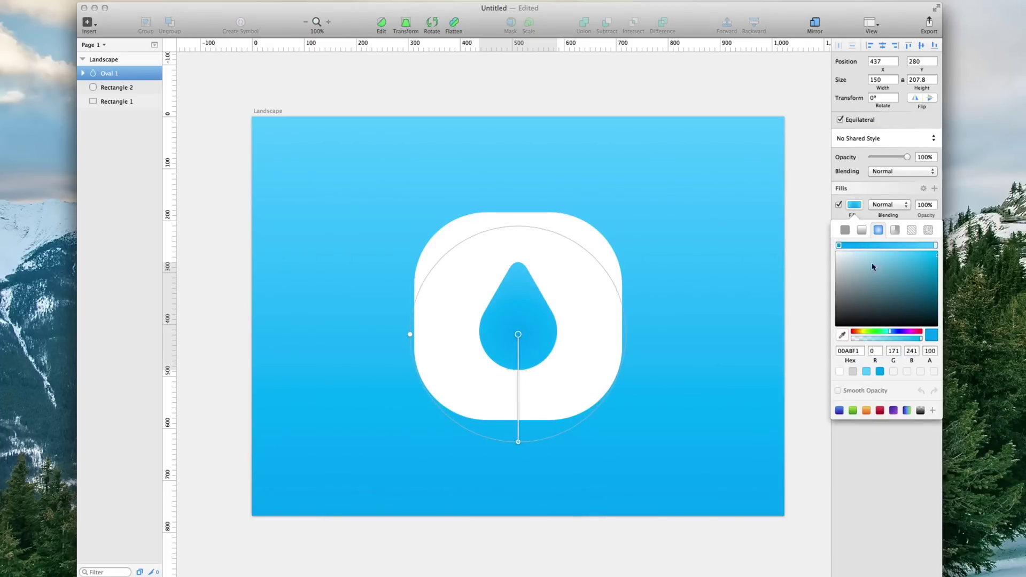
pyautogui.click(937, 258)
pyautogui.click(812, 298)
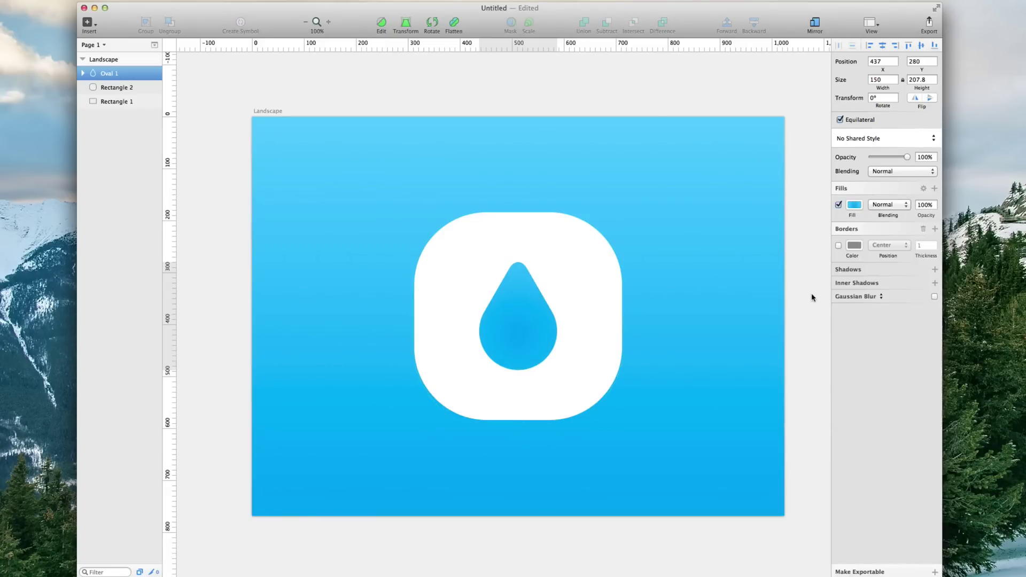
# Shrink the drop's radial gradient so its outer edge lies just below the drop
pyautogui.click(524, 323)
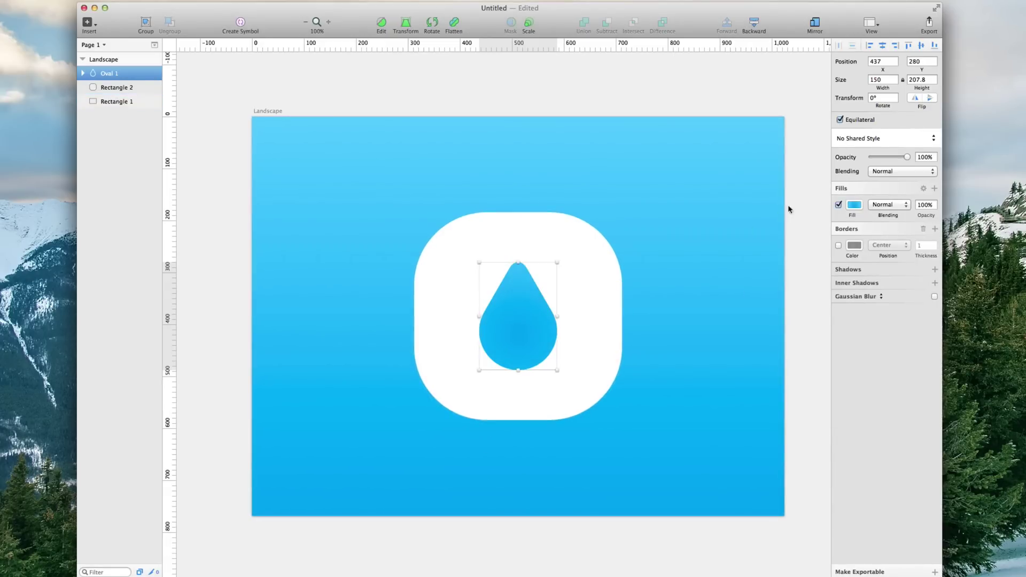
pyautogui.click(854, 205)
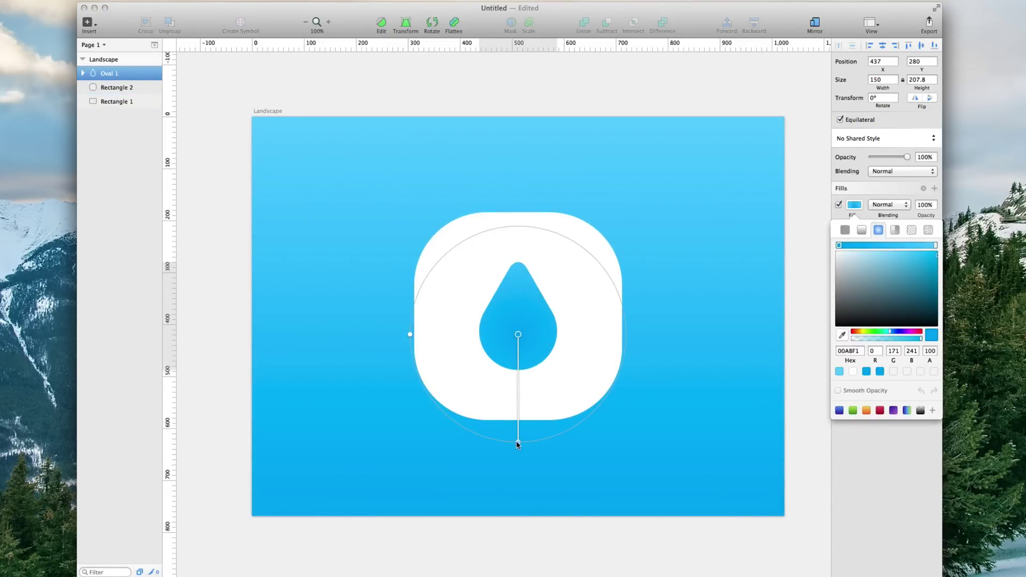
pyautogui.moveTo(518, 443); pyautogui.dragTo(519, 390)
pyautogui.click(792, 305)
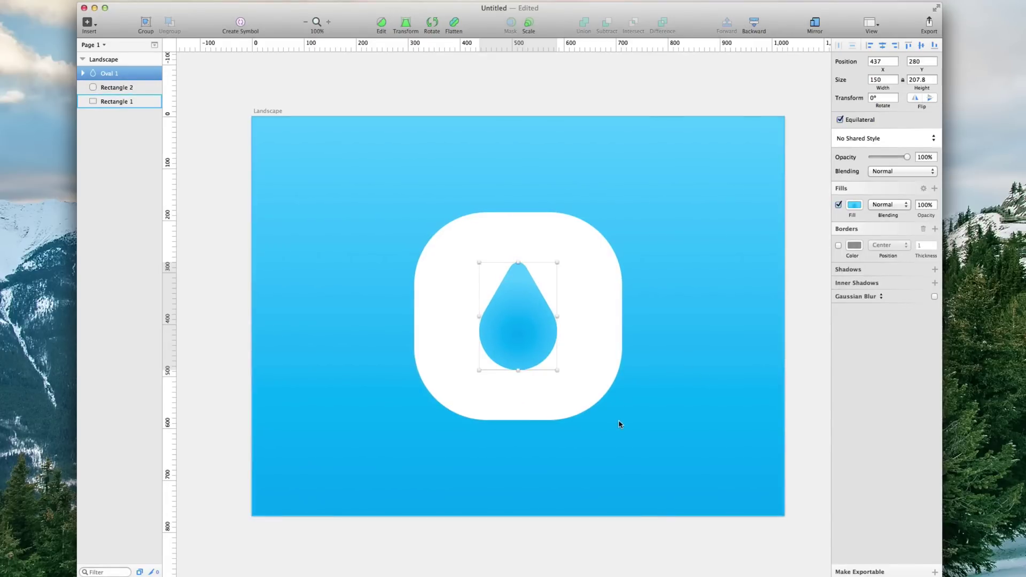
# Add a shadow to the white rounded square and colour it dark blue 0085BB, starting from 64D2FF
pyautogui.click(592, 388)
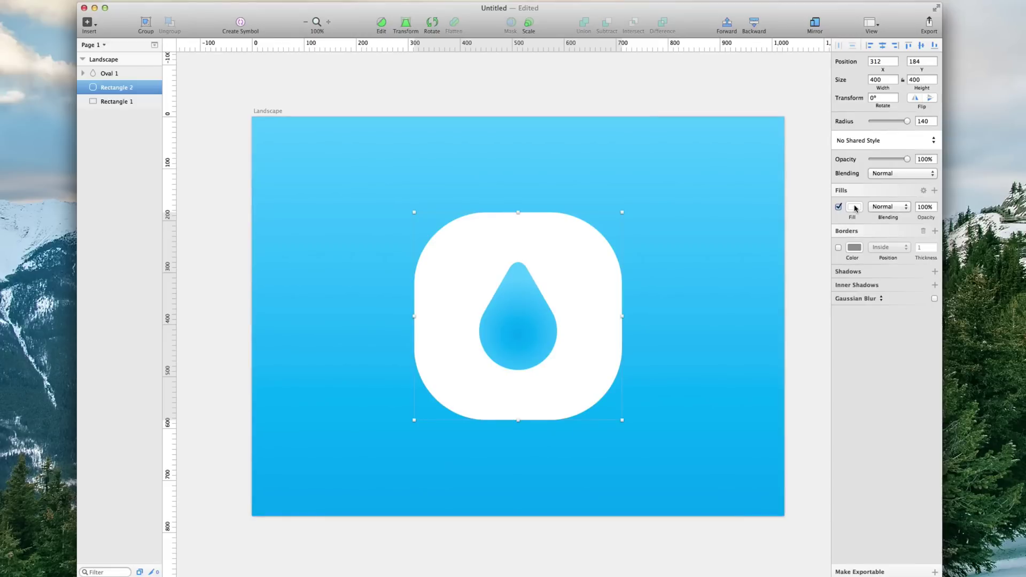
pyautogui.click(872, 272)
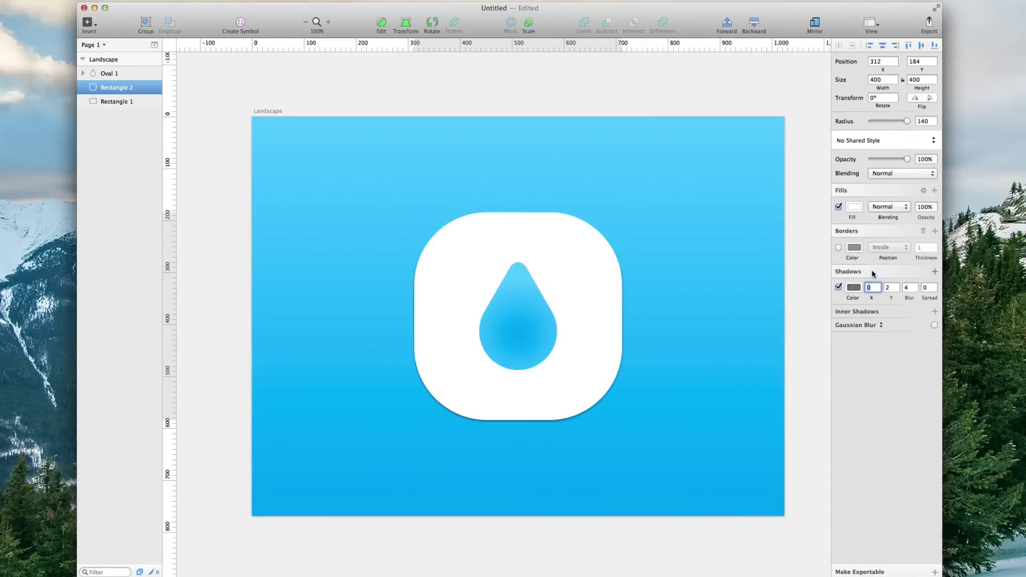
pyautogui.click(854, 288)
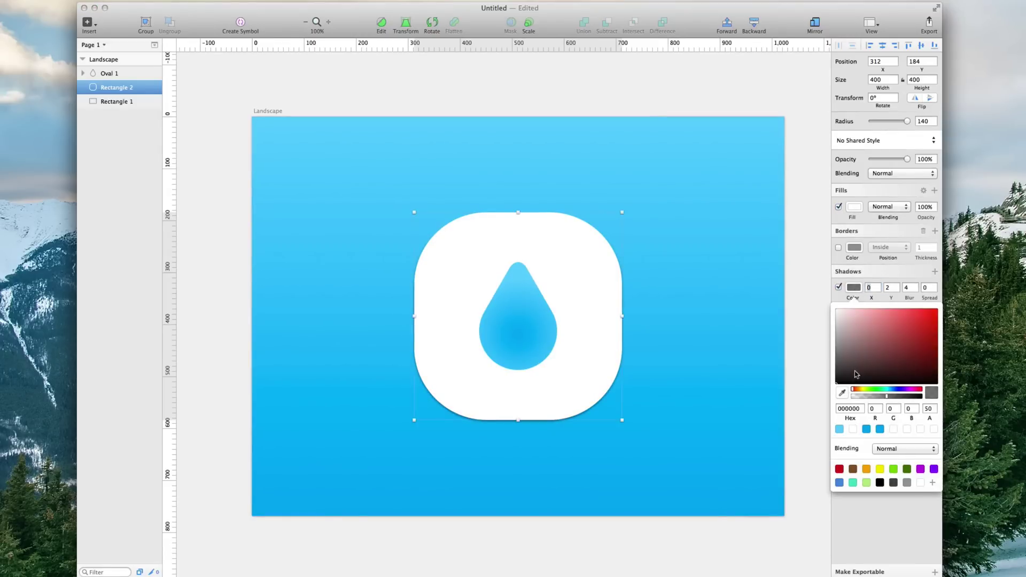
pyautogui.click(856, 408)
pyautogui.write('64D2FF')
pyautogui.press('Return')
pyautogui.moveTo(928, 317); pyautogui.dragTo(946, 325)
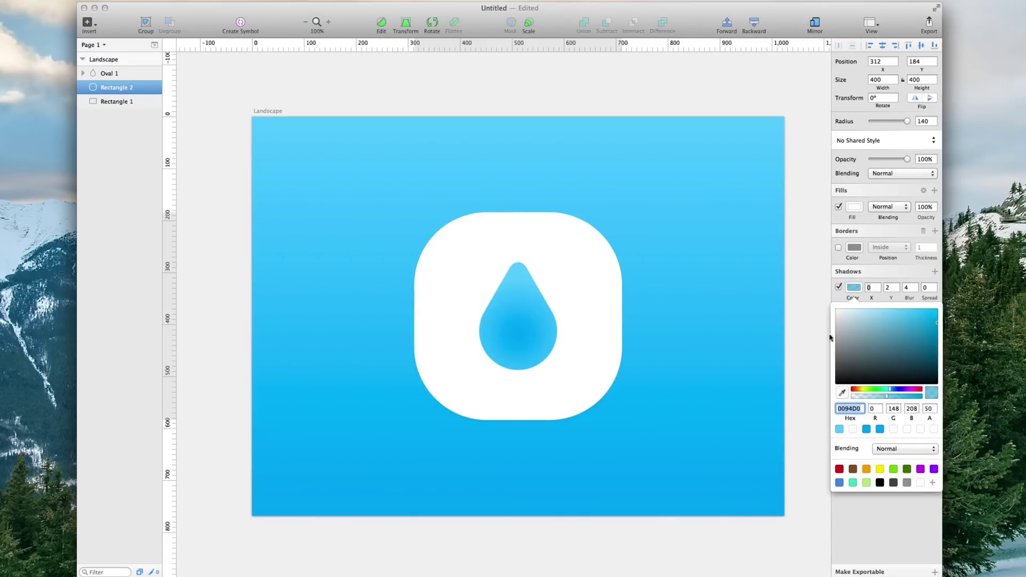
pyautogui.click(936, 329)
pyautogui.click(813, 315)
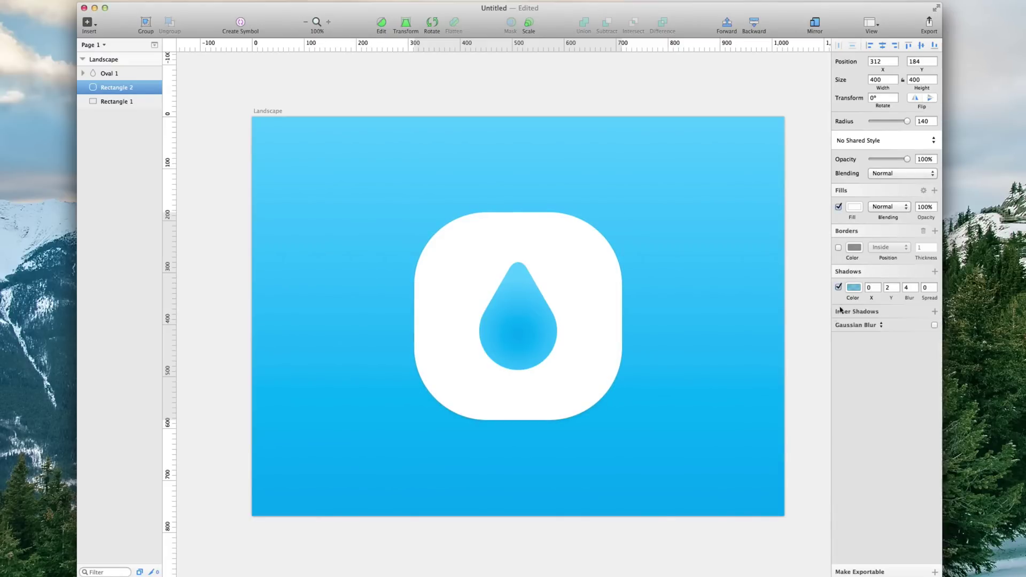
pyautogui.click(854, 287)
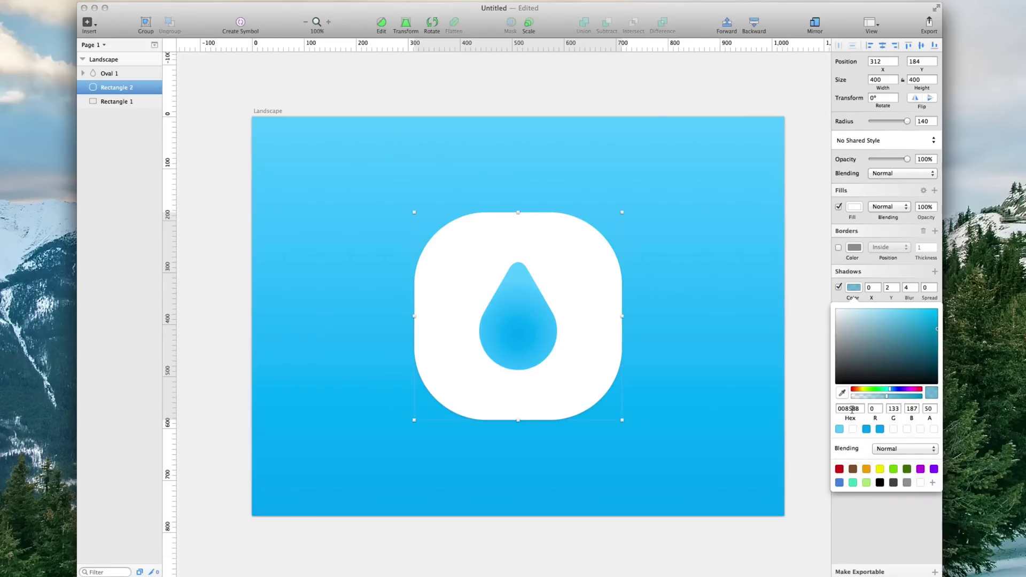
pyautogui.click(821, 367)
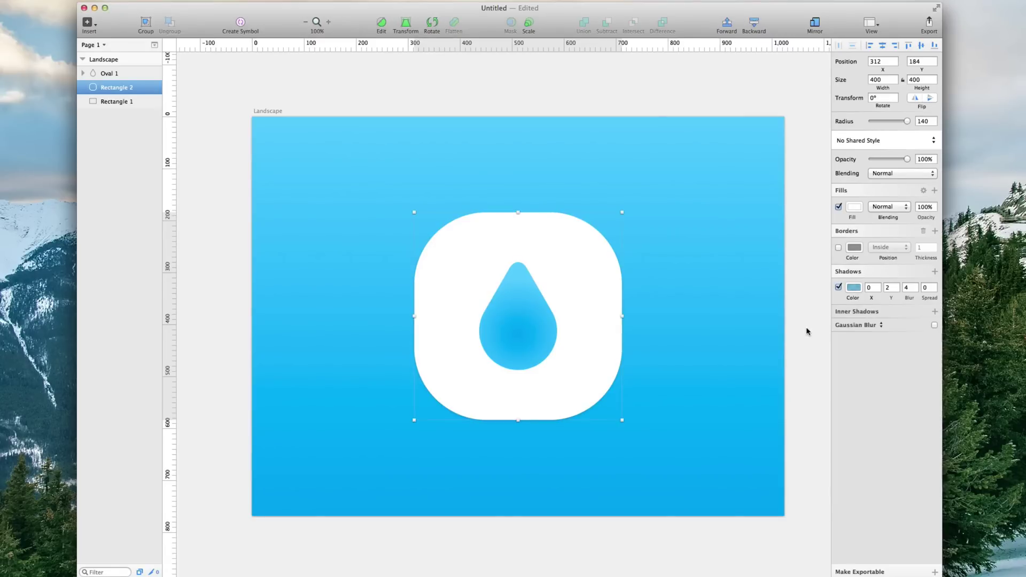
# Set the rounded square's shadow to Y offset 10, blur 25 and spread 5
pyautogui.click(898, 286)
pyautogui.click(898, 289)
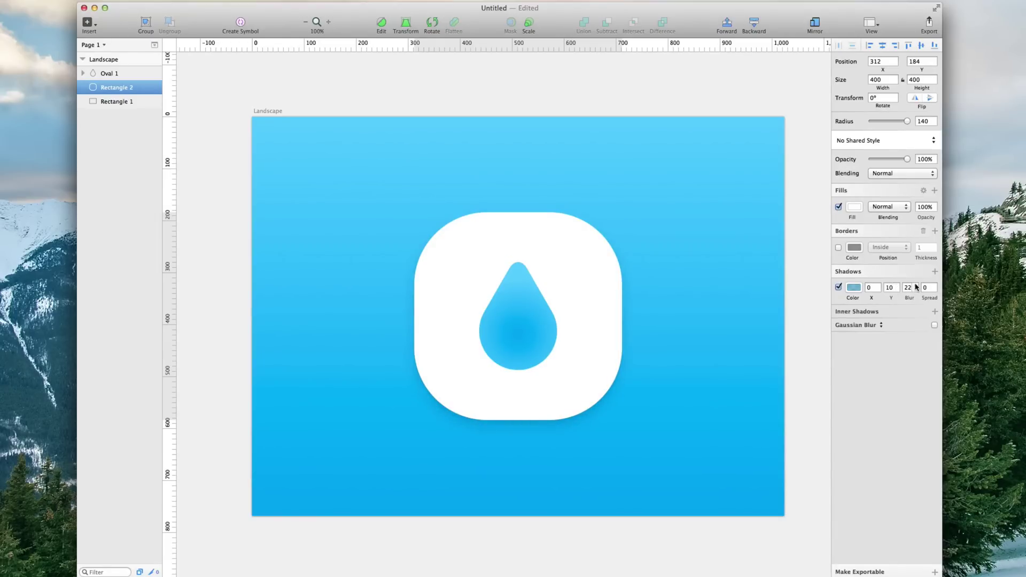
pyautogui.click(916, 285)
pyautogui.click(916, 285)
pyautogui.click(916, 285)
pyautogui.click(811, 352)
pyautogui.click(700, 371)
pyautogui.click(604, 390)
# Add an inner shadow to the white rounded square and open its colour settings
pyautogui.click(903, 310)
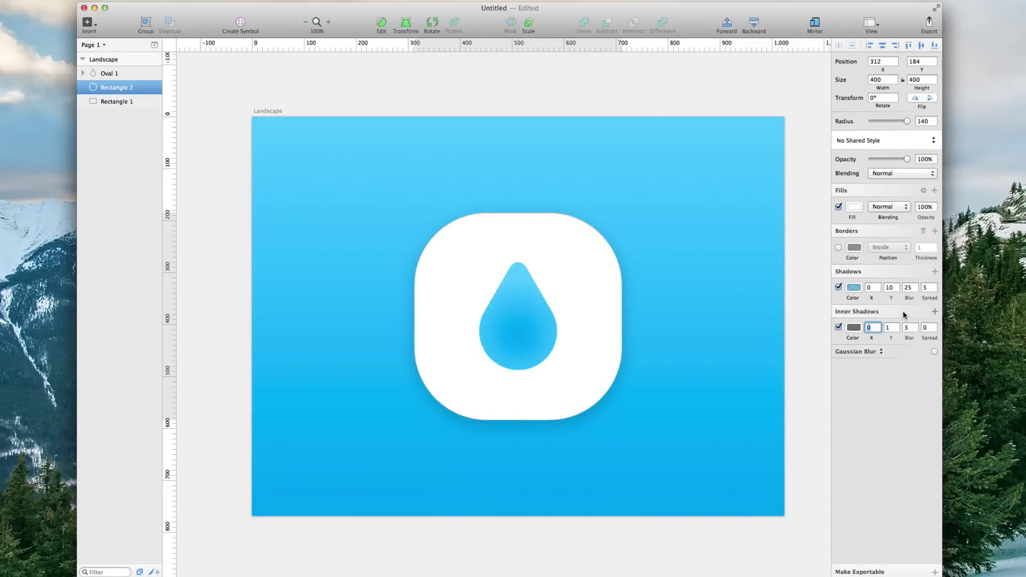
pyautogui.click(853, 327)
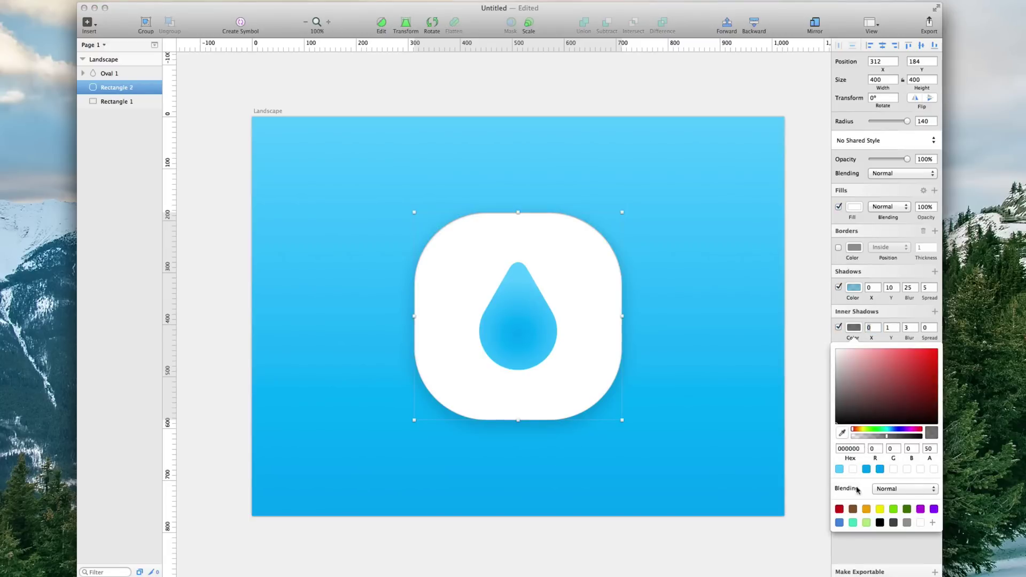
pyautogui.doubleClick(849, 449)
pyautogui.click(814, 316)
# Copy the hex value 64D2FF from the upper stop of the background rectangle's gradient
pyautogui.click(721, 331)
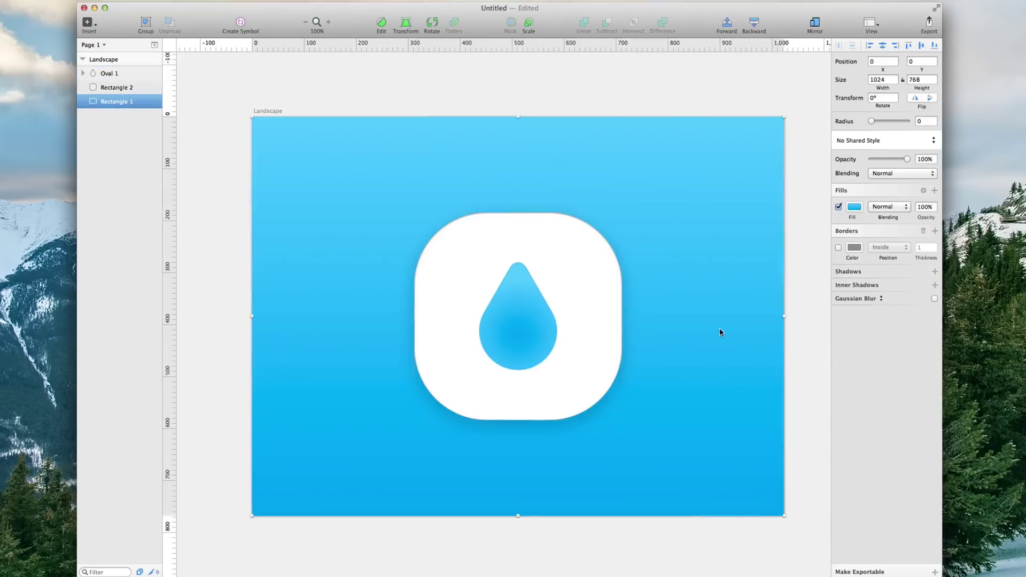
pyautogui.click(854, 207)
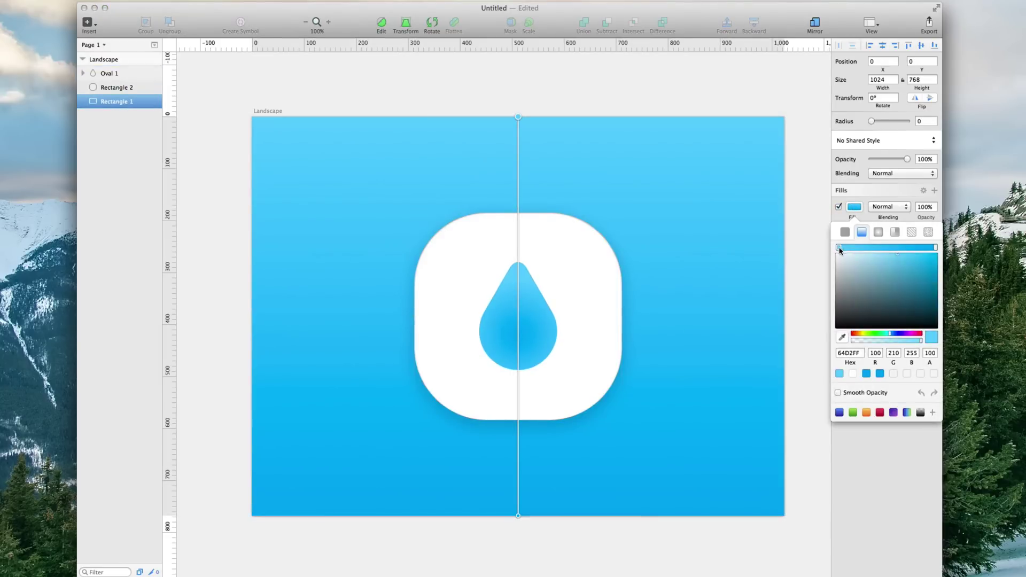
pyautogui.click(852, 353)
pyautogui.press('super+c')
pyautogui.click(814, 287)
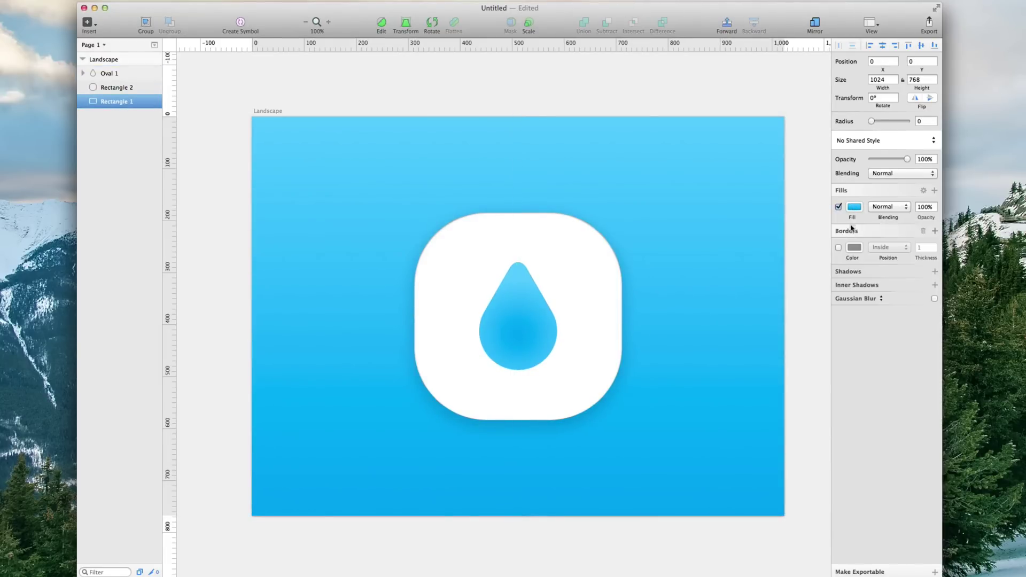
# Select the white rounded square and try to paste the copied hex value into its inner shadow's colour
pyautogui.click(574, 357)
pyautogui.click(854, 329)
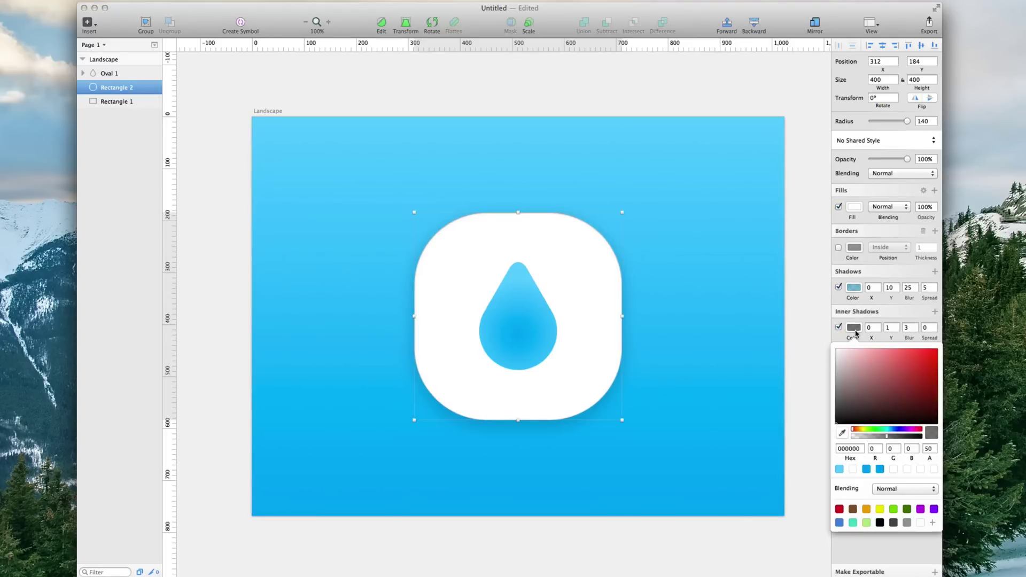
pyautogui.click(852, 449)
pyautogui.press('super+v')
pyautogui.click(804, 406)
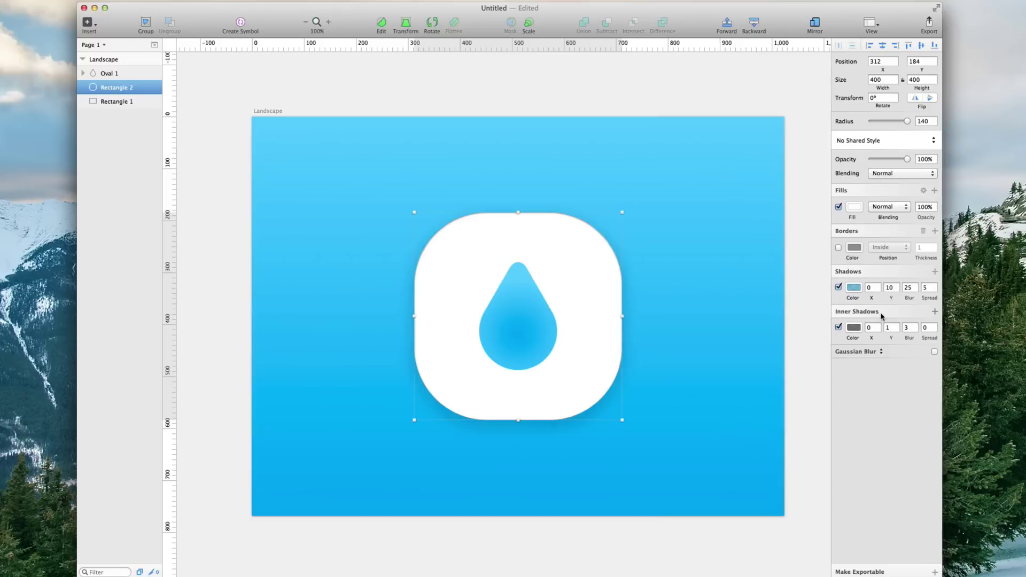
pyautogui.click(853, 327)
pyautogui.click(853, 449)
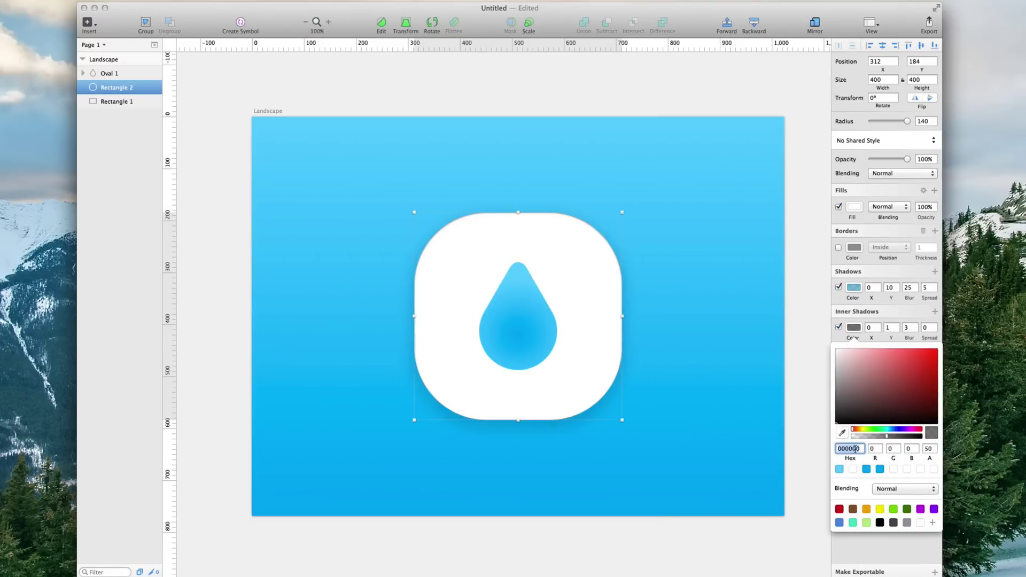
pyautogui.click(805, 334)
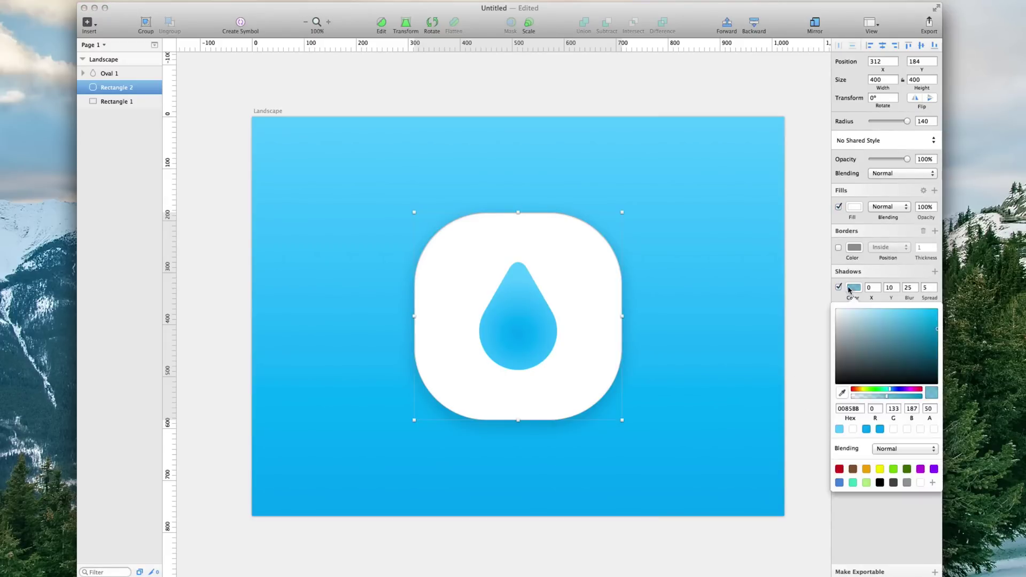
pyautogui.click(853, 287)
pyautogui.click(803, 330)
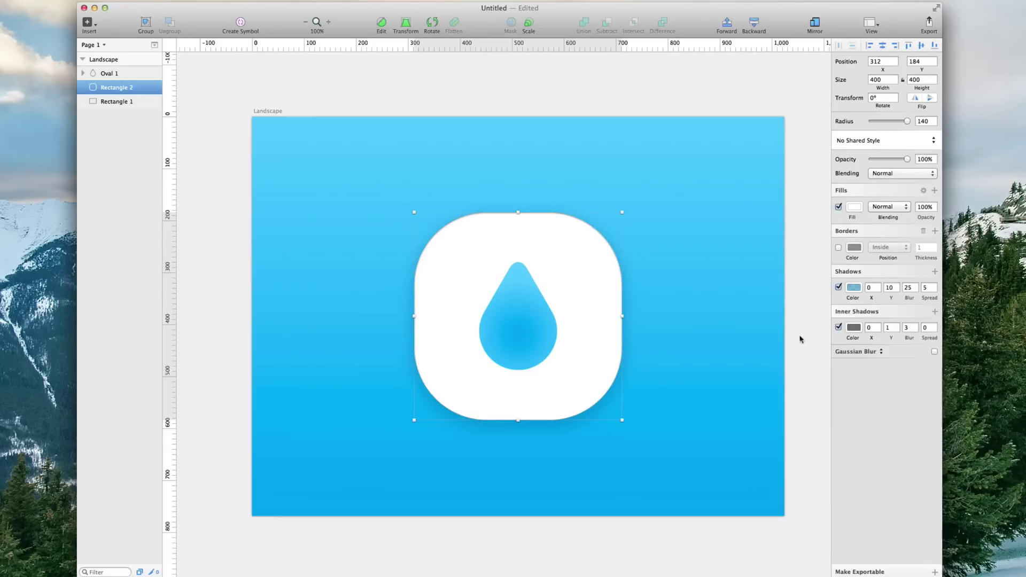
# Colour the rounded square's inner shadow 64D2FF and shift it to the fully saturated blue 00B5FF
pyautogui.click(853, 327)
pyautogui.click(850, 449)
pyautogui.write('64D2FF')
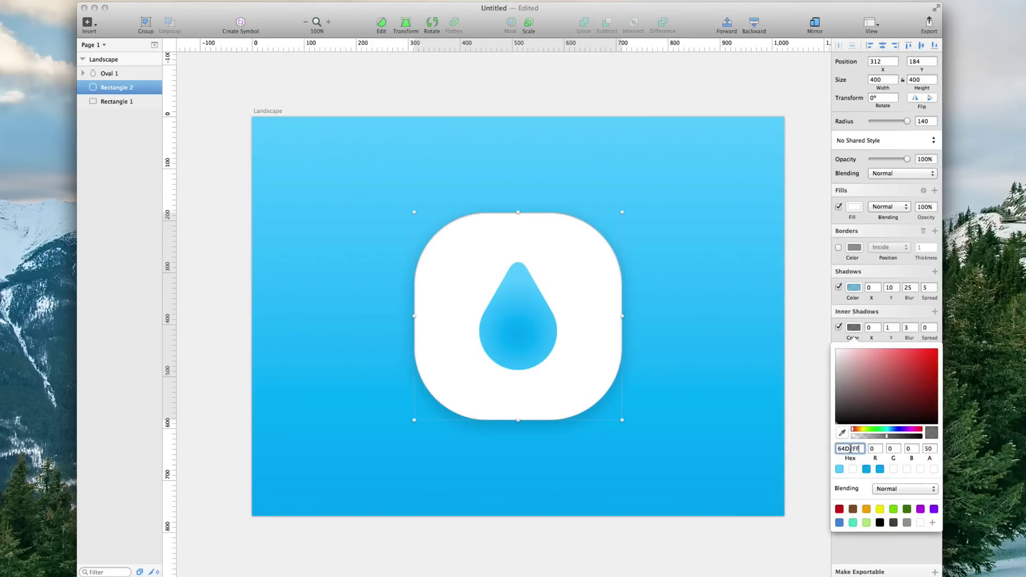
pyautogui.press('Return')
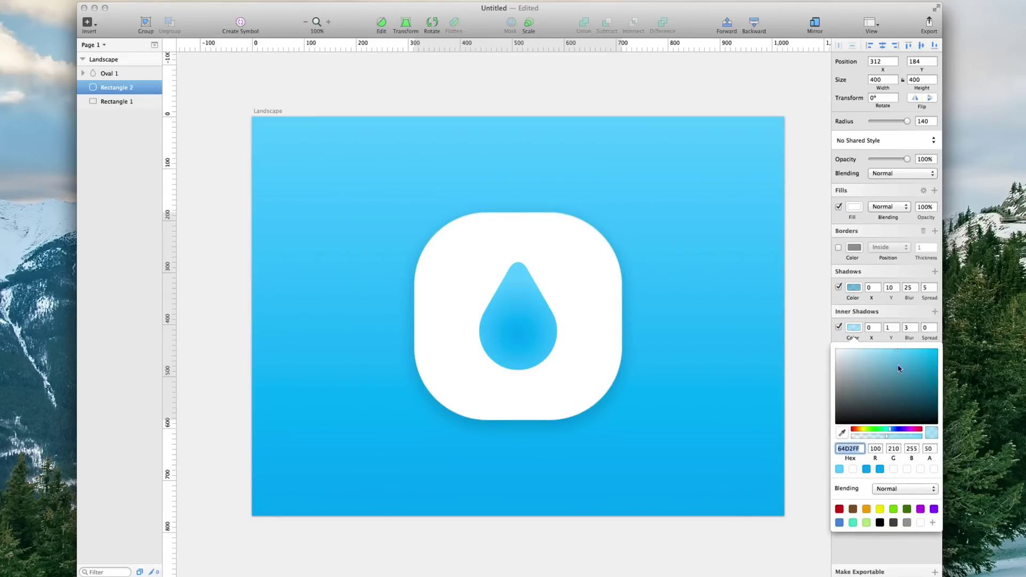
pyautogui.click(917, 349)
pyautogui.moveTo(917, 344); pyautogui.dragTo(982, 316)
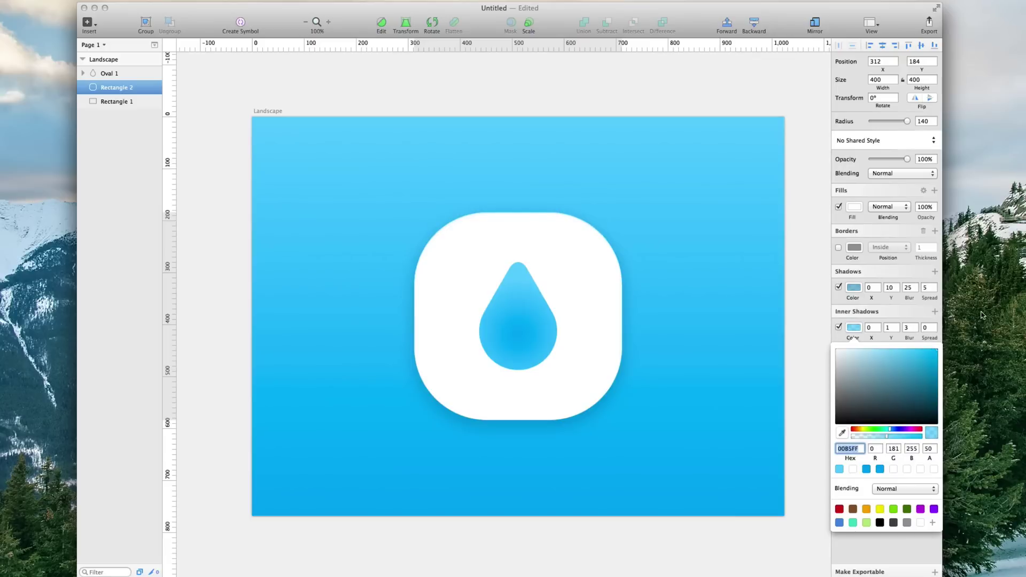
pyautogui.click(817, 348)
# Set the rounded square's inner shadow to Y offset -5 and blur 20
pyautogui.click(896, 329)
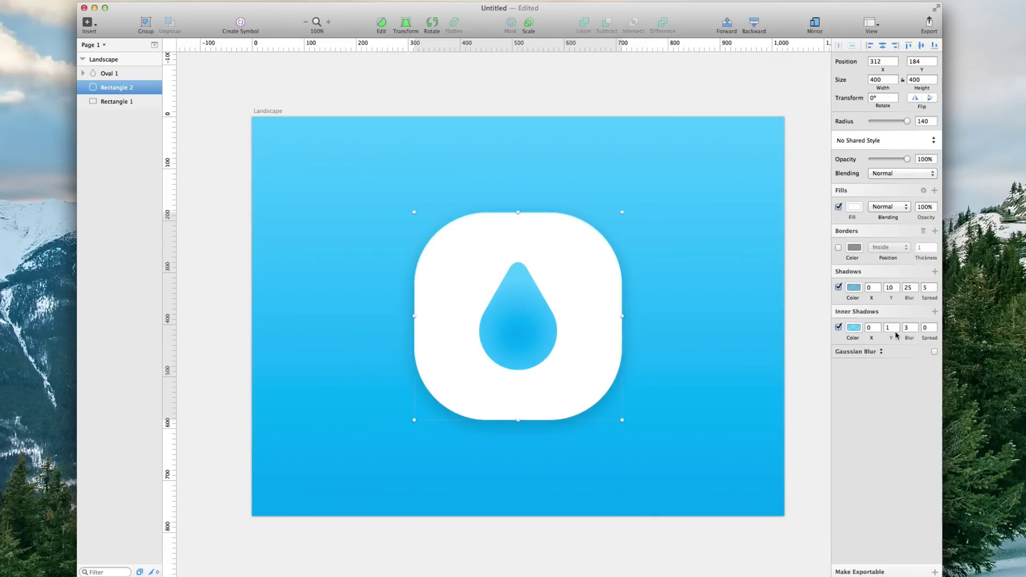
pyautogui.click(896, 330)
pyautogui.click(897, 330)
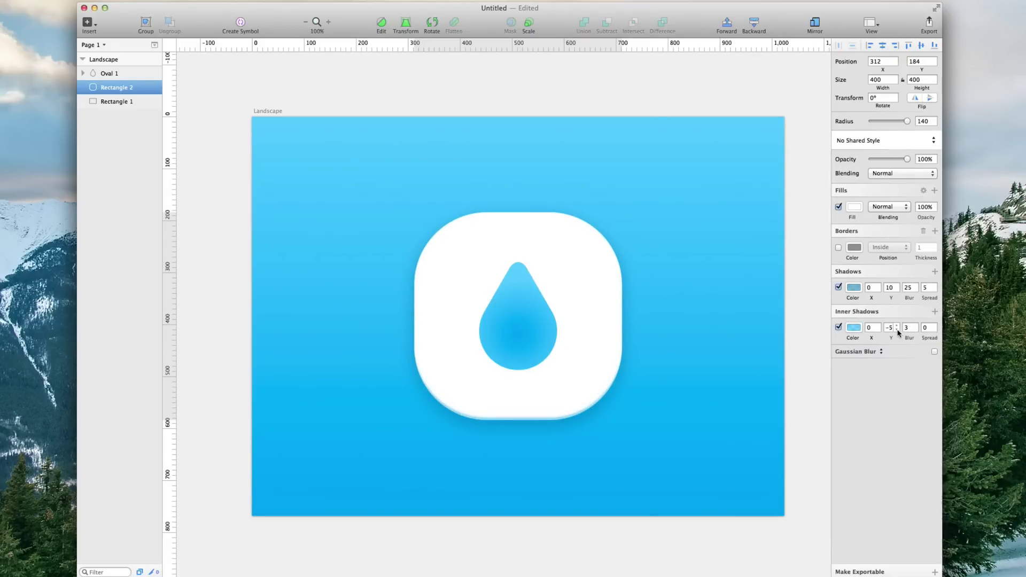
pyautogui.click(897, 330)
pyautogui.click(916, 326)
pyautogui.click(915, 326)
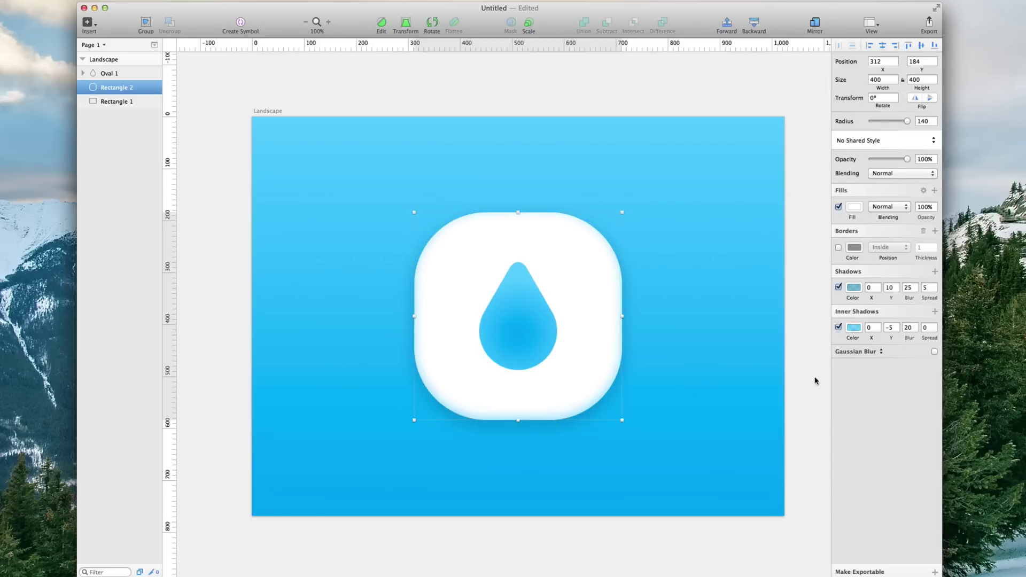
# Lower the inner shadow's Y offset further to strengthen the glow along the square's bottom edge, and deselect the square
pyautogui.click(897, 330)
pyautogui.click(897, 330)
pyautogui.click(810, 364)
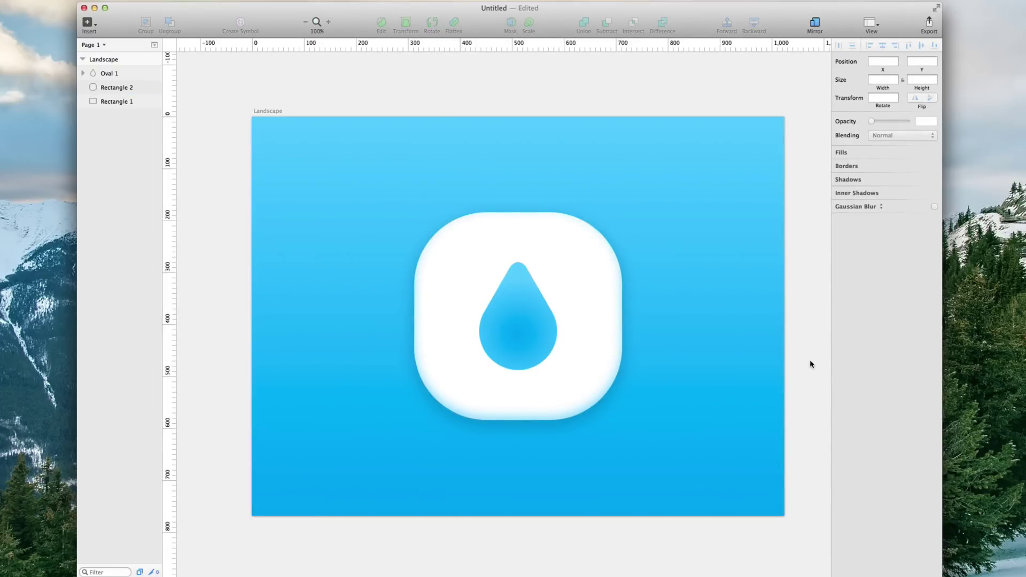